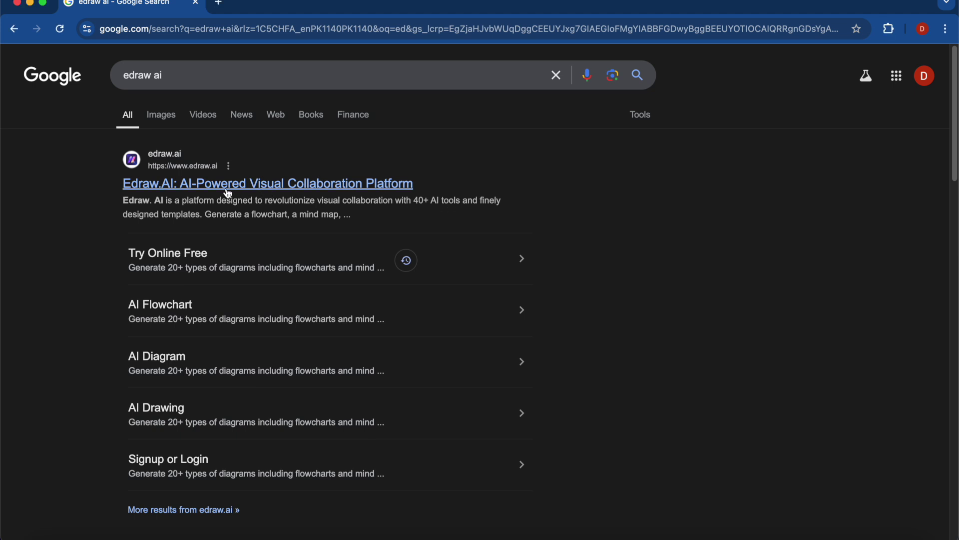
- Open the official Edraw.AI site from the Google search results
click(257, 187)
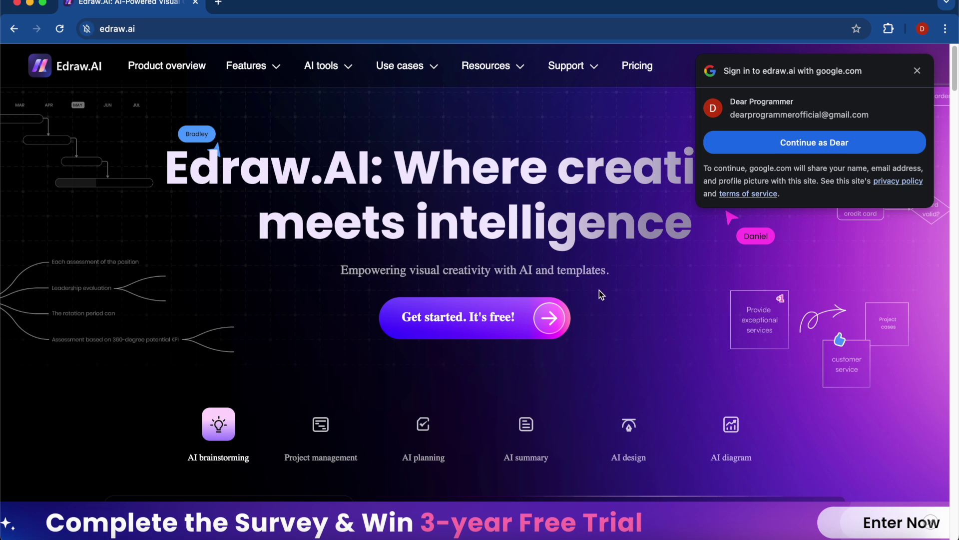
- Dismiss the Google sign-in prompt and scroll through the Edraw.AI homepage feature sections
scroll(601, 299, down, 10)
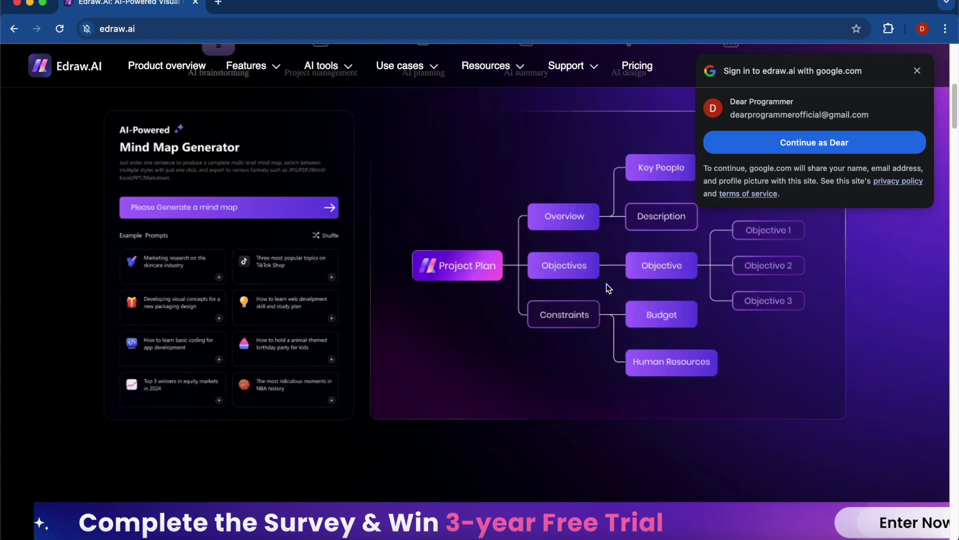
click(917, 71)
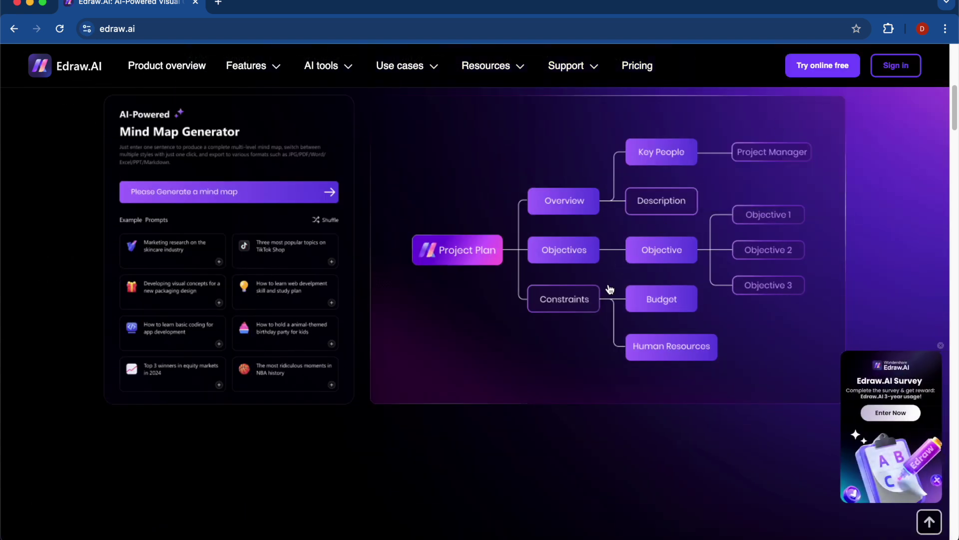
scroll(589, 260, down, 3)
scroll(584, 235, up, 5)
scroll(583, 225, up, 5)
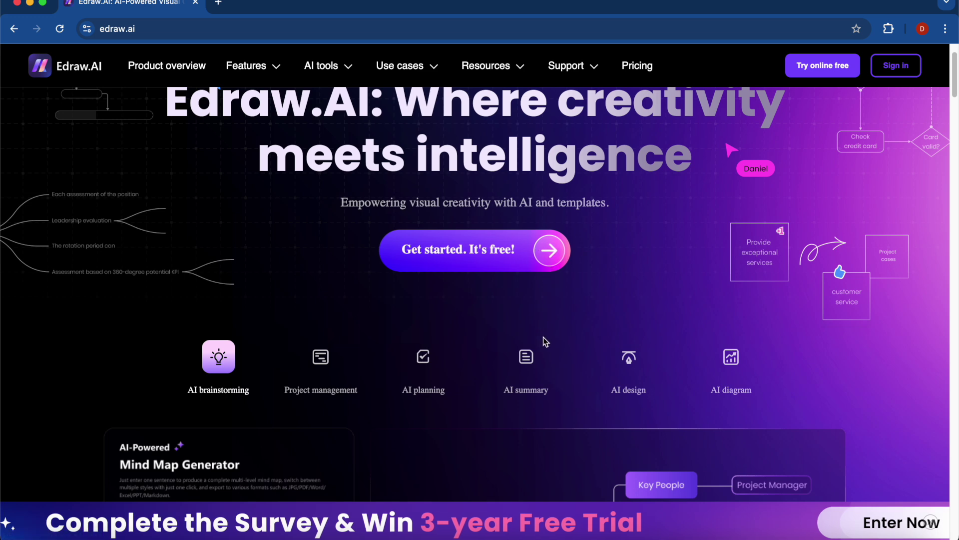
scroll(544, 337, up, 2)
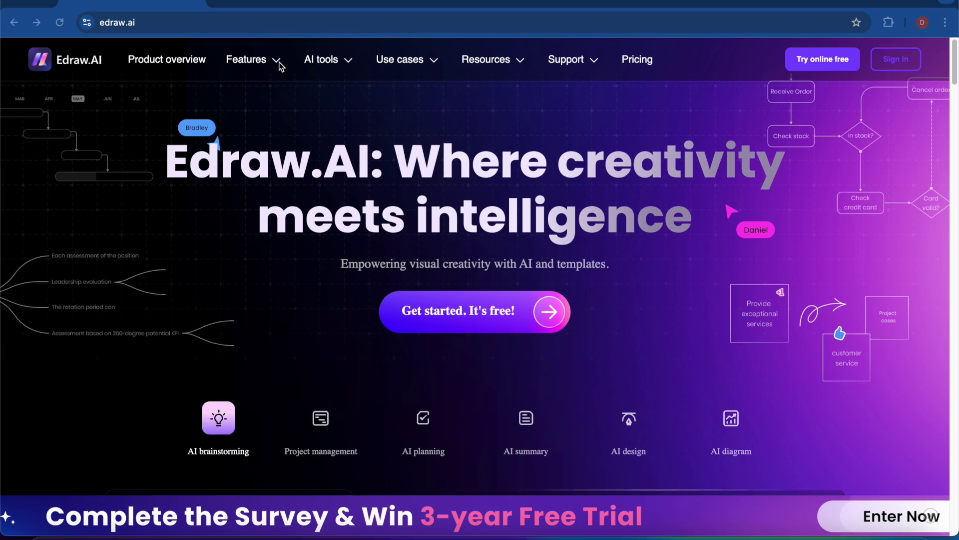
click(279, 62)
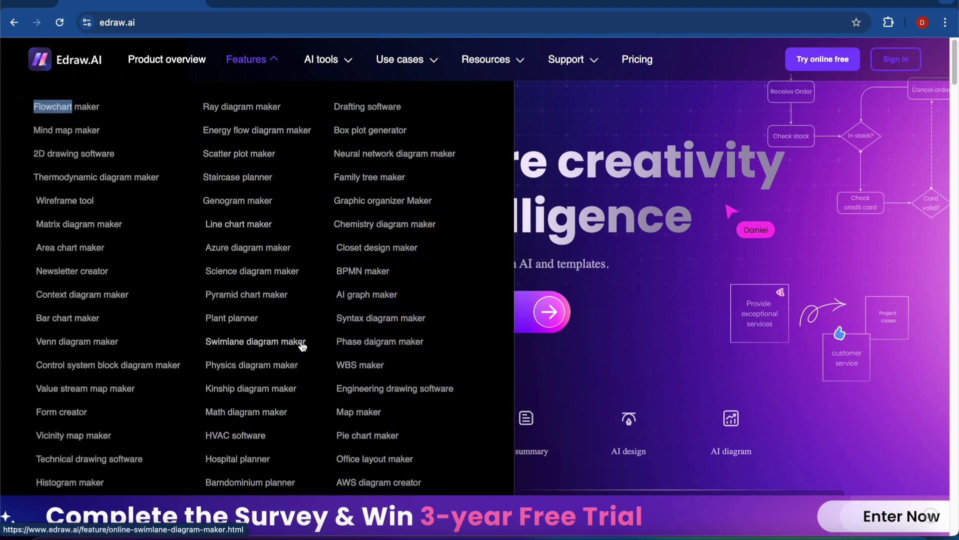
mouse_move(329, 74)
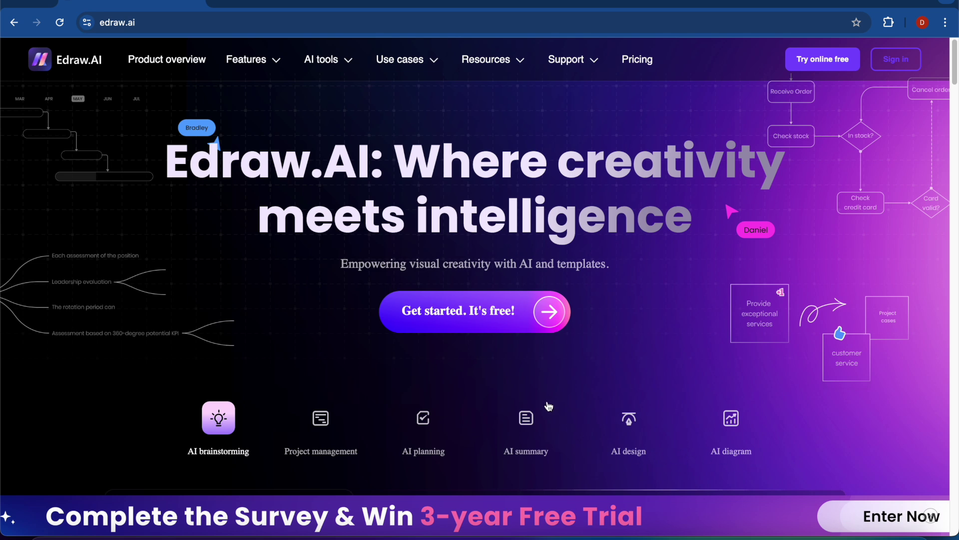
scroll(542, 388, down, 6)
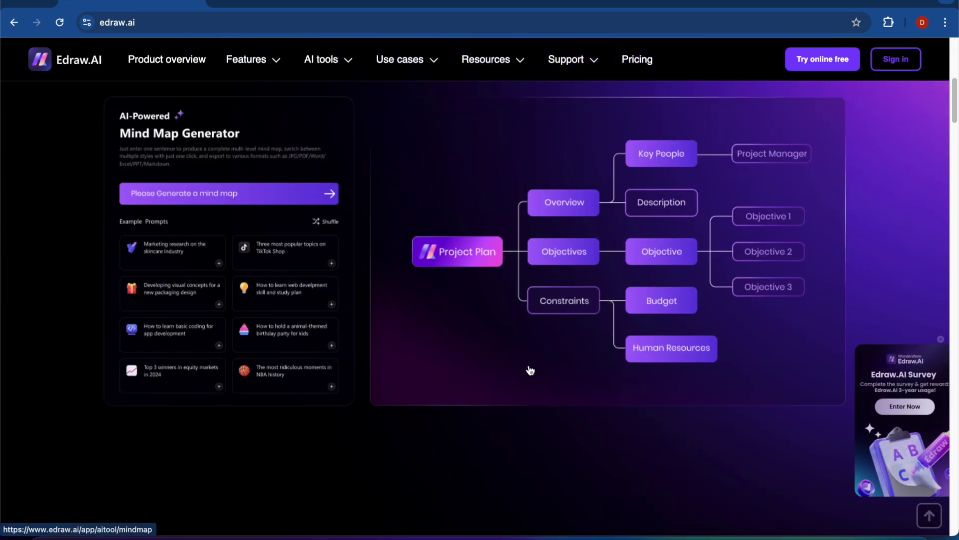
scroll(530, 371, down, 8)
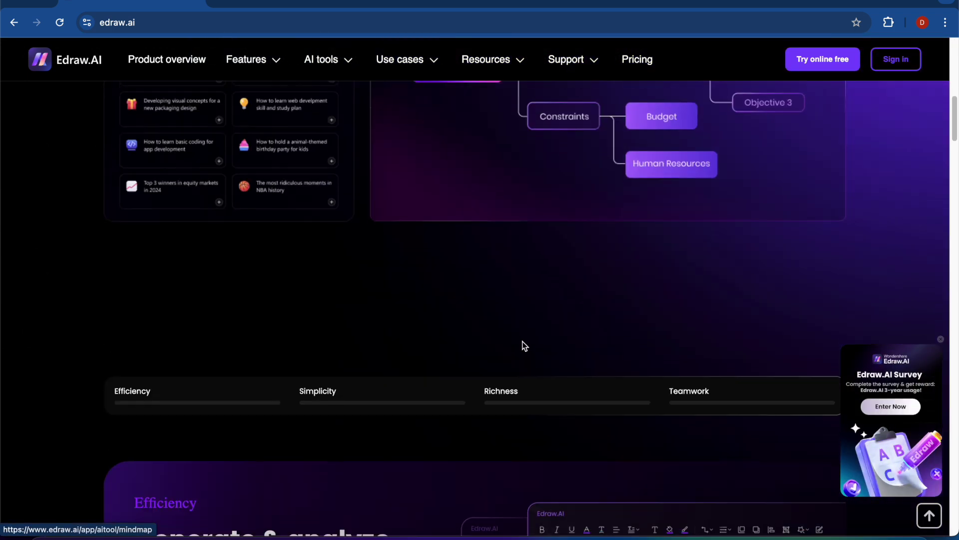
scroll(521, 338, up, 9)
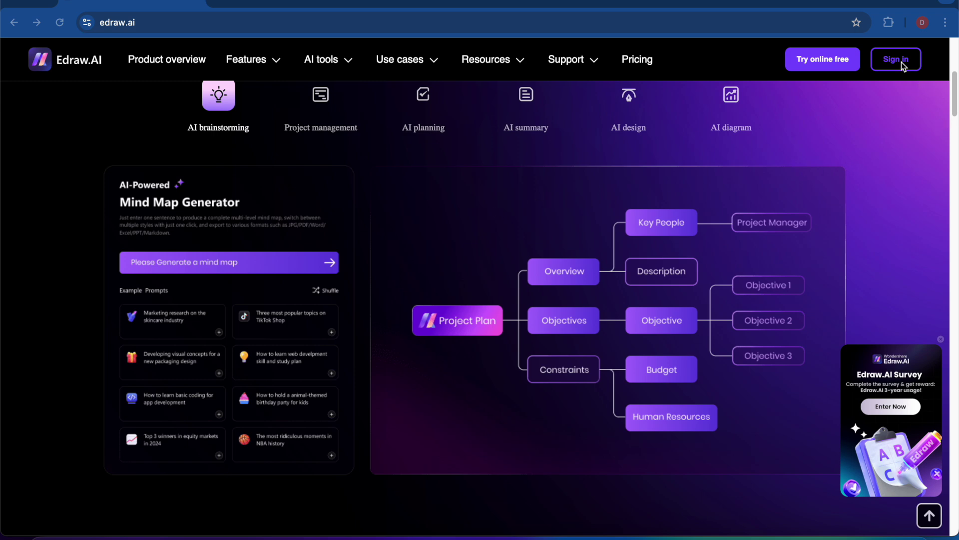
scroll(955, 103, up, 6)
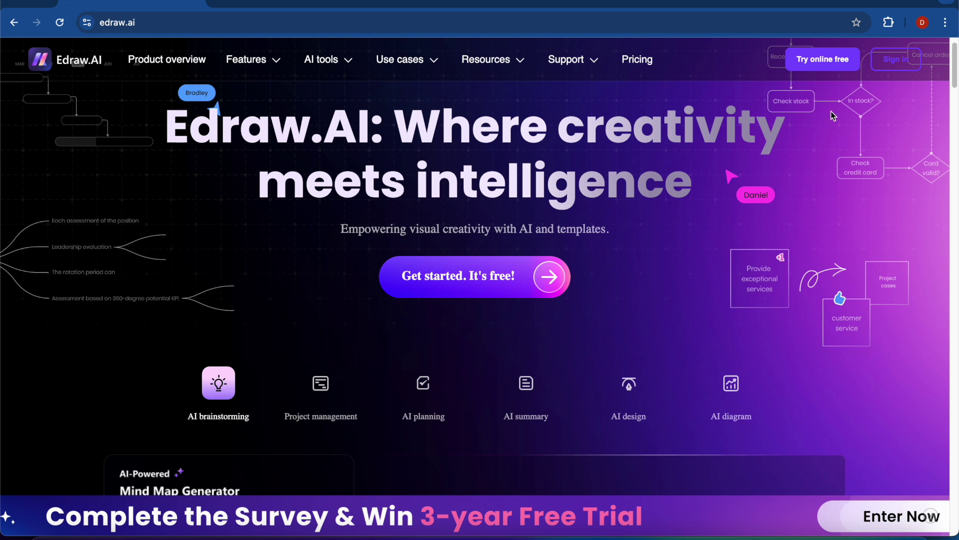
- Sign in and create a new blank whiteboard, Untitled file59, from the Whiteboard options
click(892, 59)
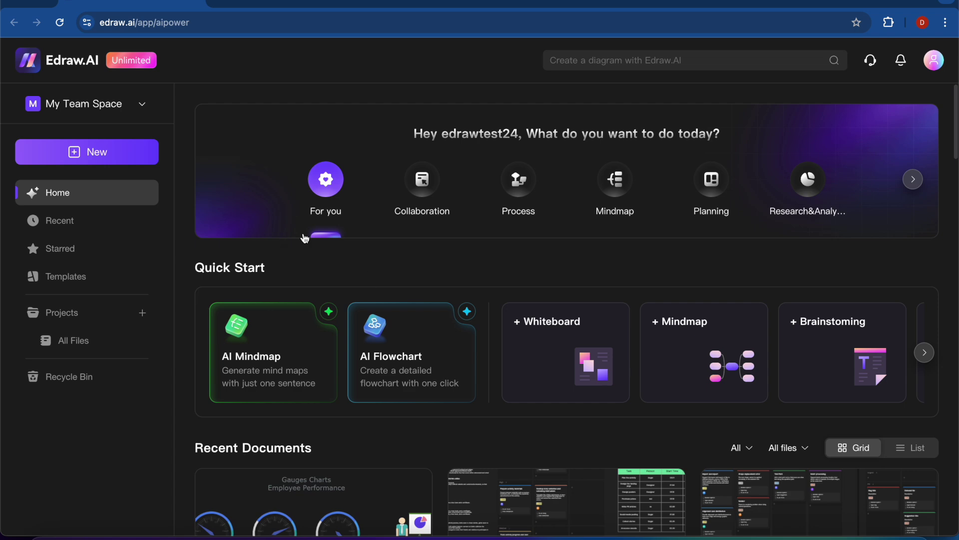
click(95, 152)
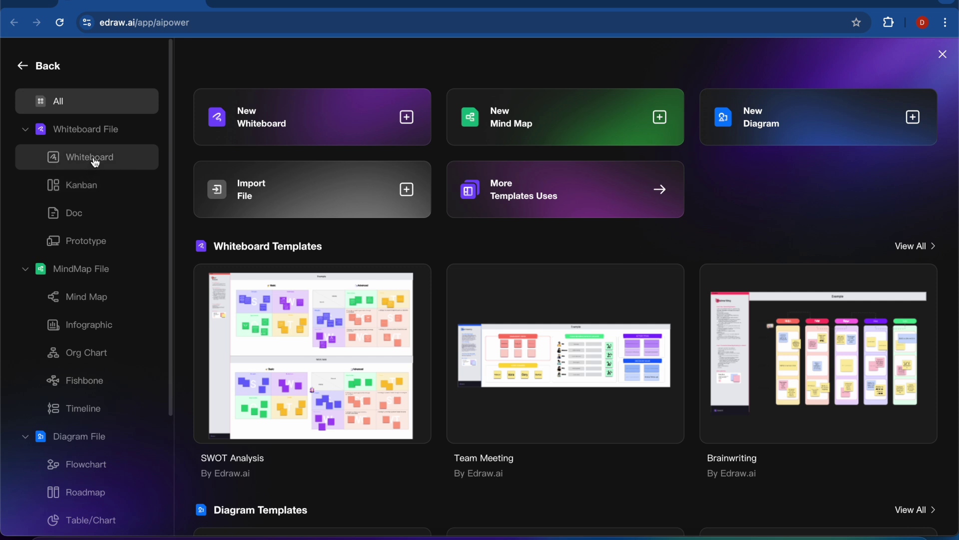
click(95, 159)
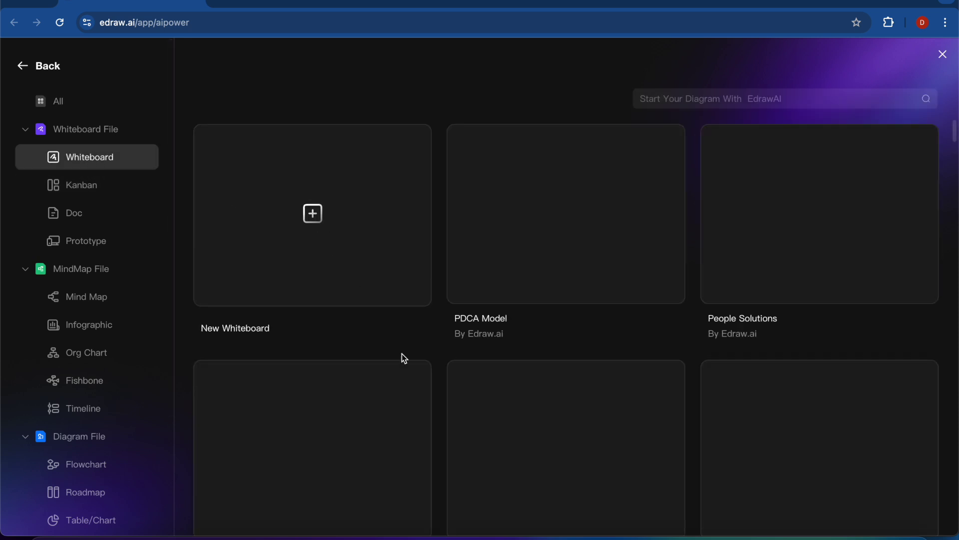
click(336, 242)
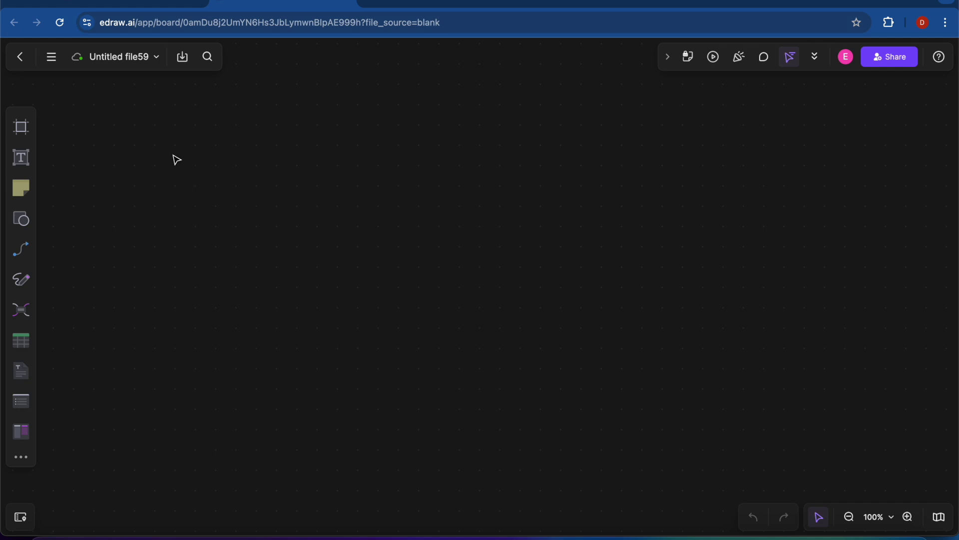
- Place a yellow sticky note near the top of the whiteboard
click(20, 188)
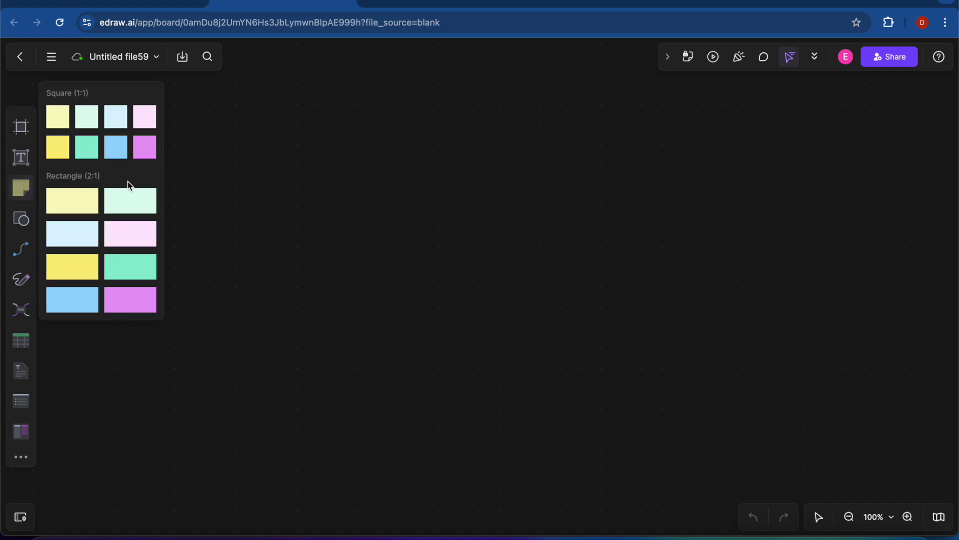
click(73, 195)
key(Escape)
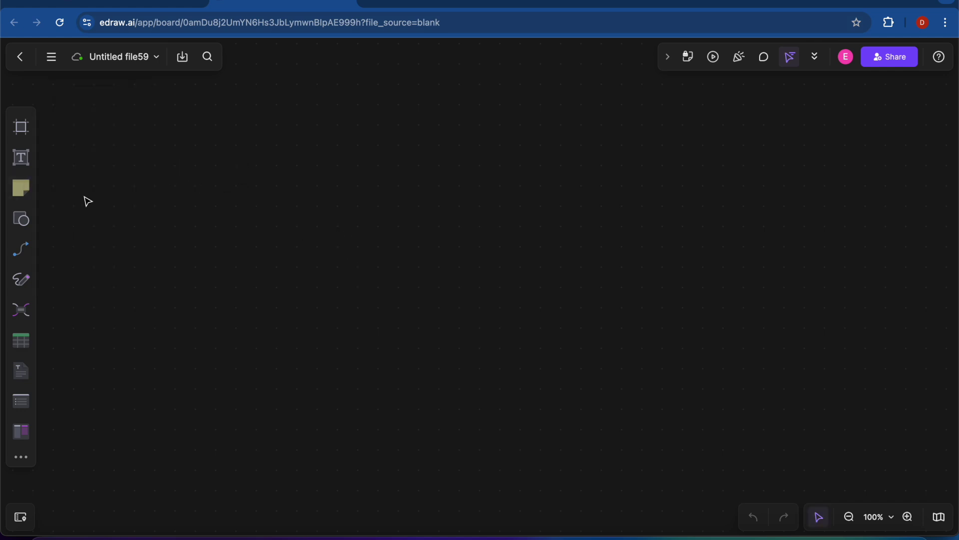
click(31, 190)
click(58, 149)
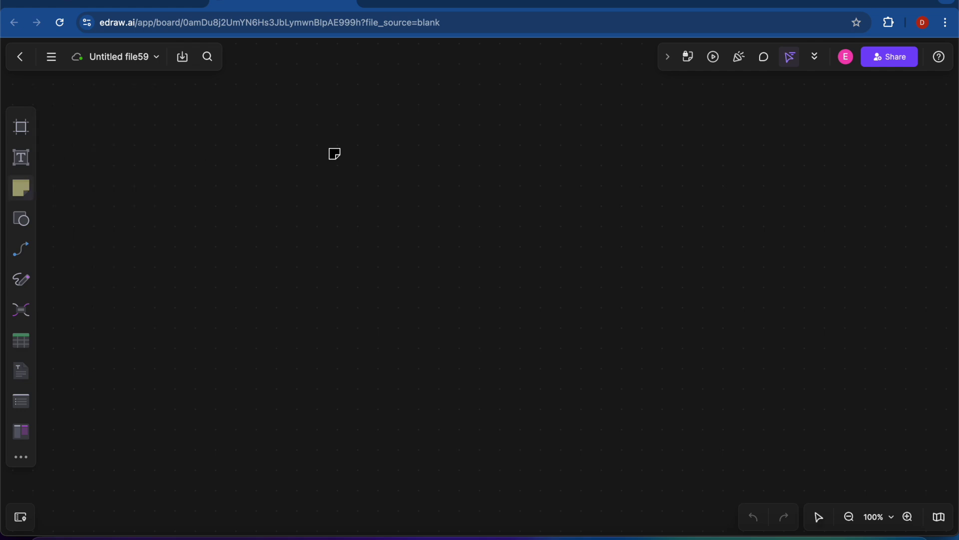
click(338, 159)
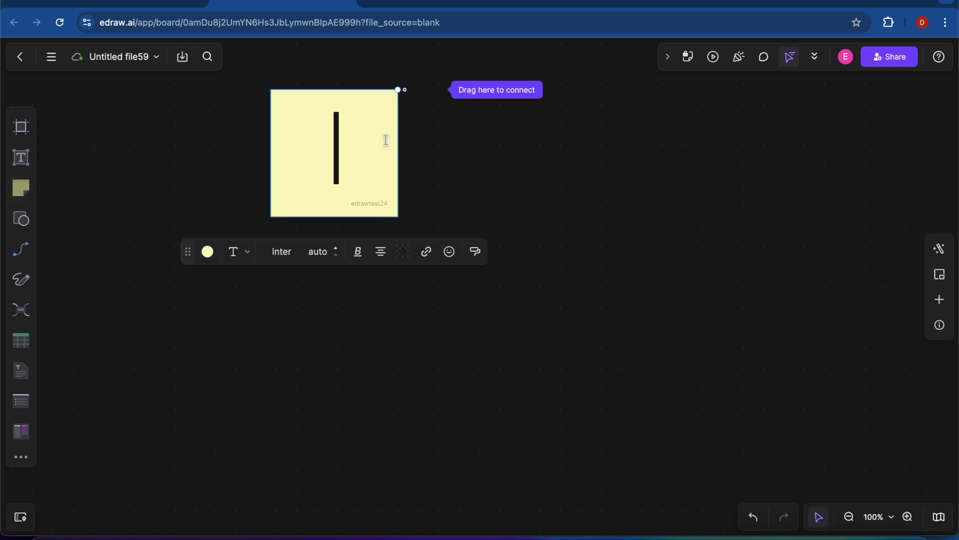
- Write 'this is ai tool for teamwork and save your time and efforts' on the note and move it lower
text(this i)
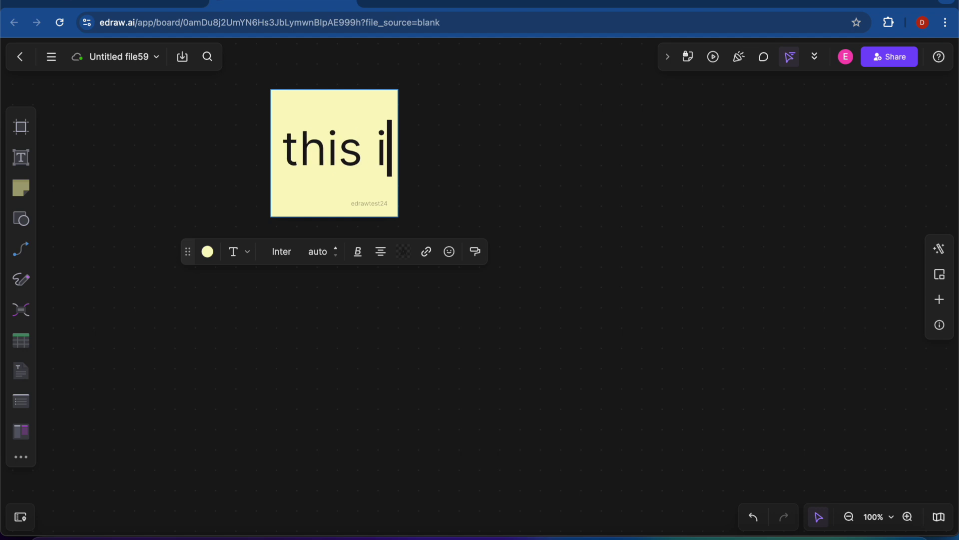
text(s ai t)
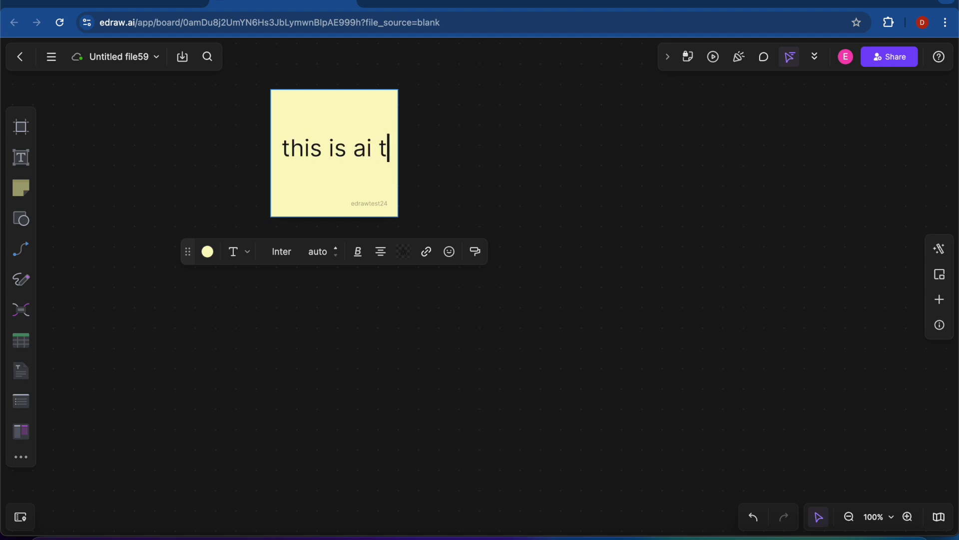
text(ool for)
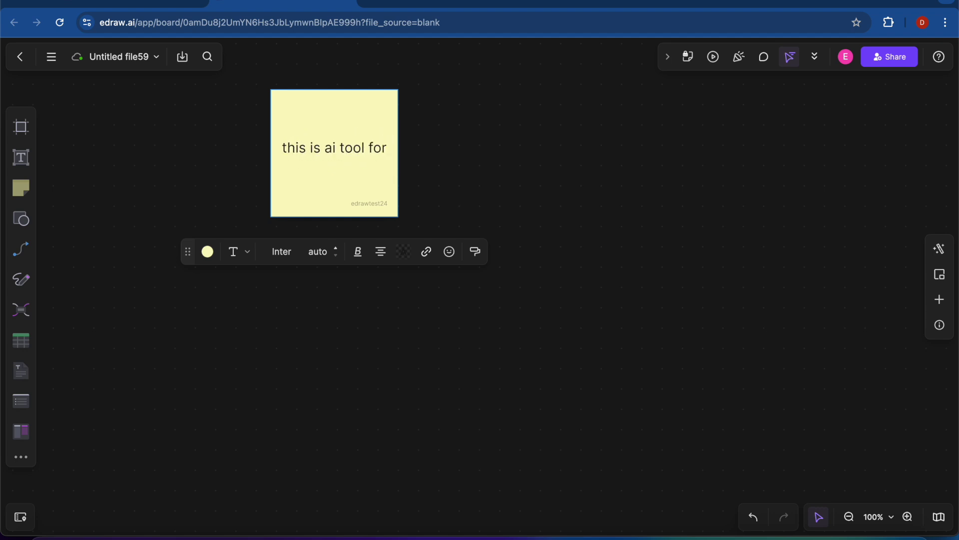
text( teamwork a)
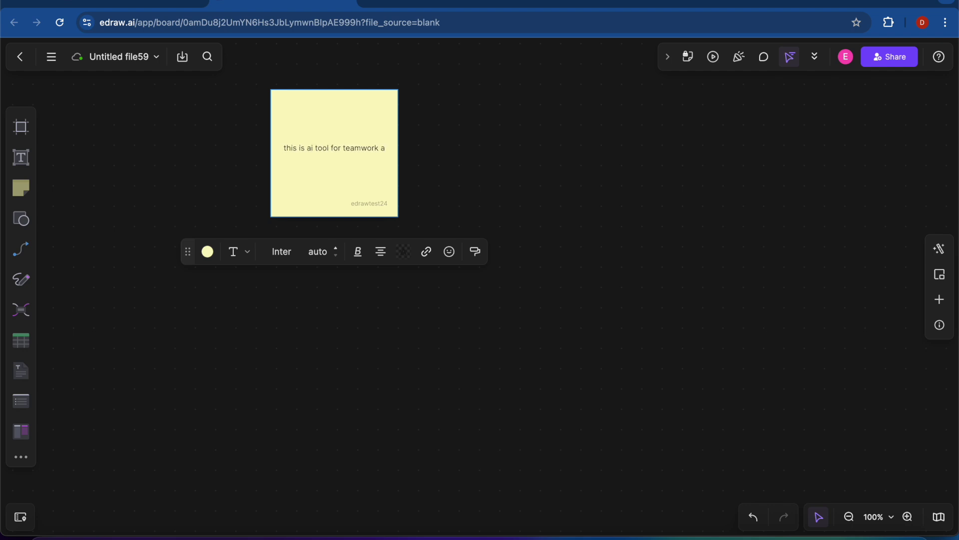
text(nd save your)
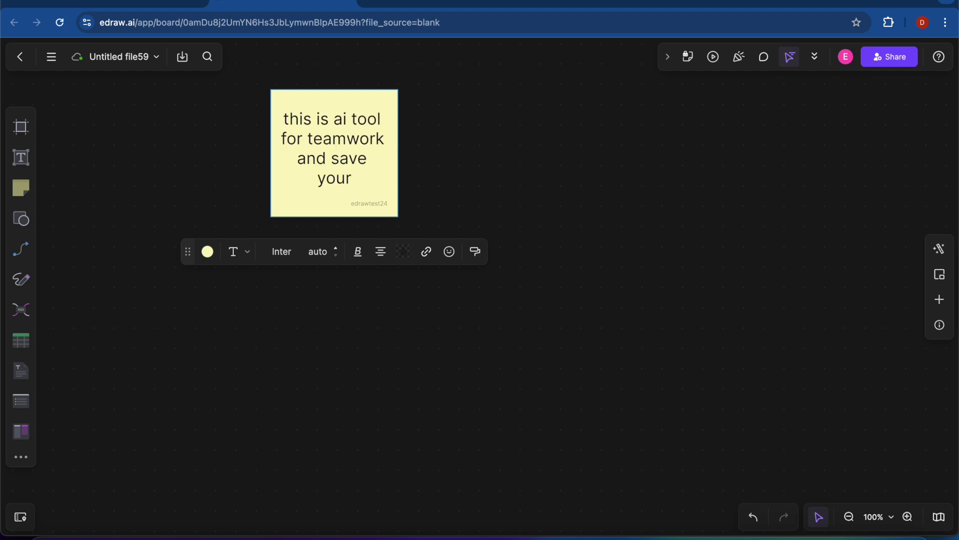
text( time and efforts)
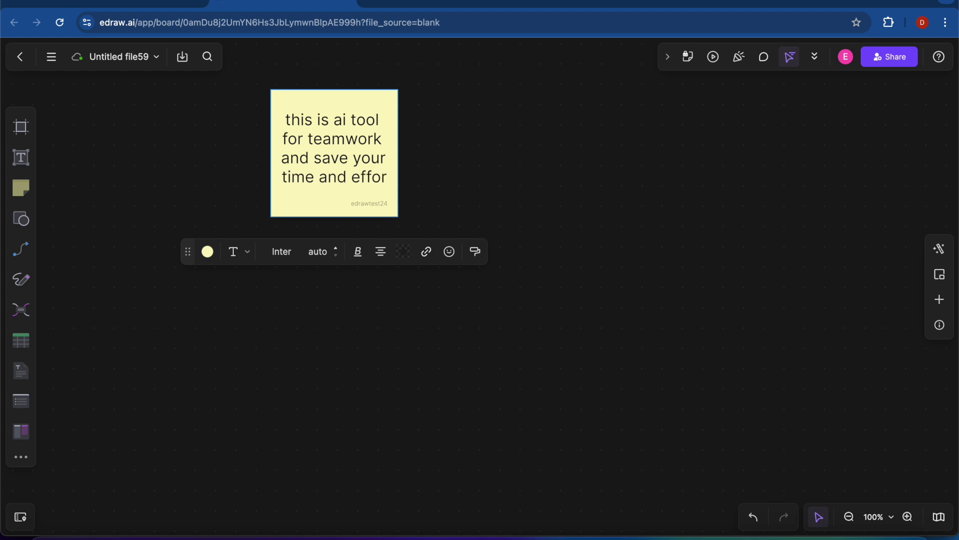
click(389, 357)
drag(379, 201, 383, 277)
click(430, 244)
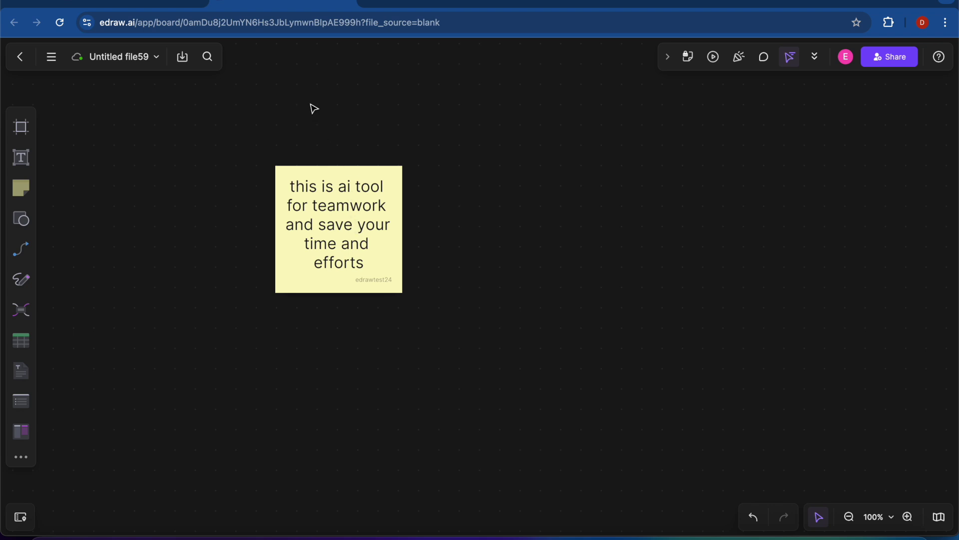
click(348, 3)
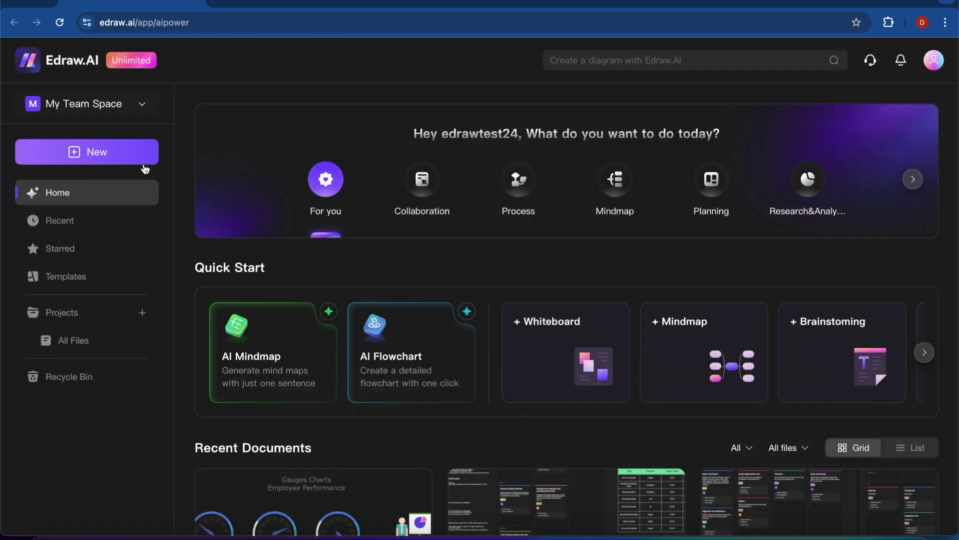
- Start a new file and browse the Diagram File > Flowchart template gallery
click(140, 161)
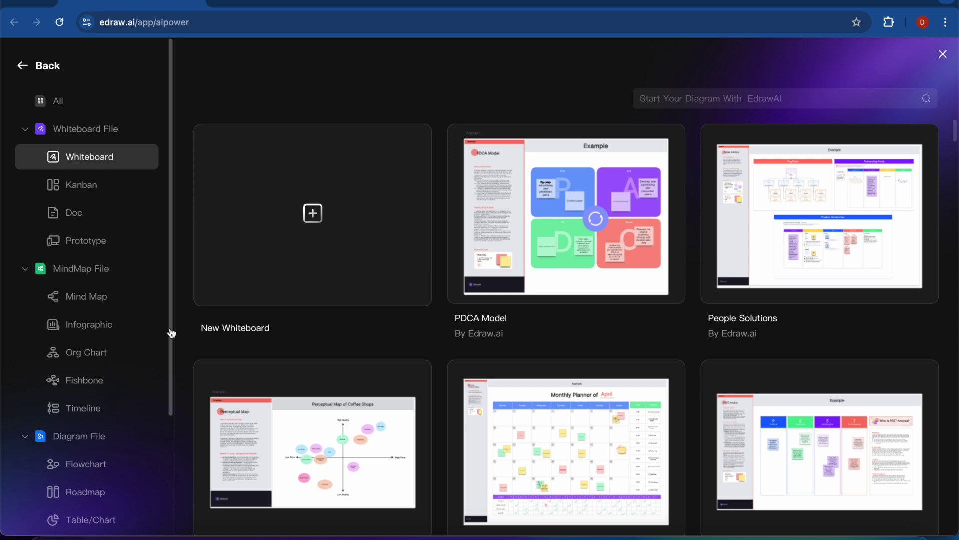
drag(169, 278, 174, 392)
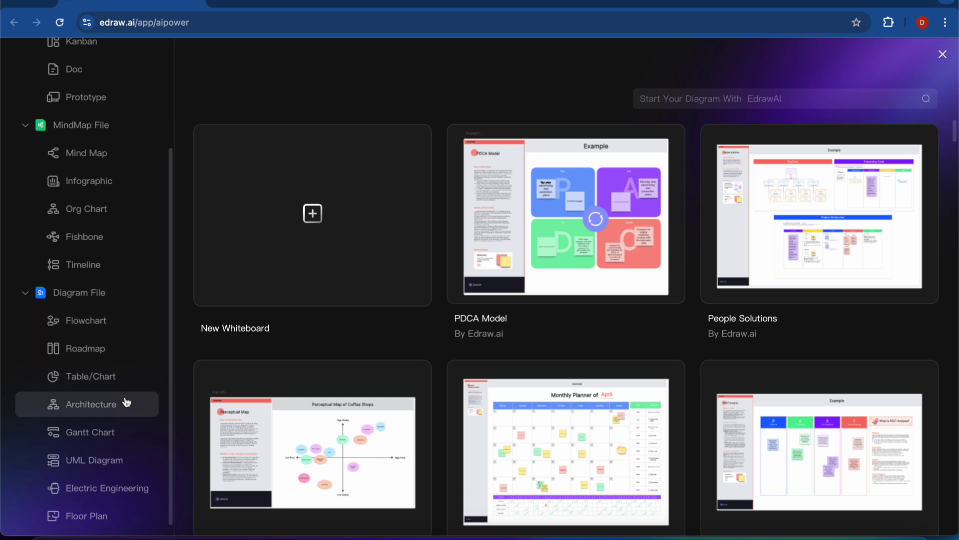
click(100, 321)
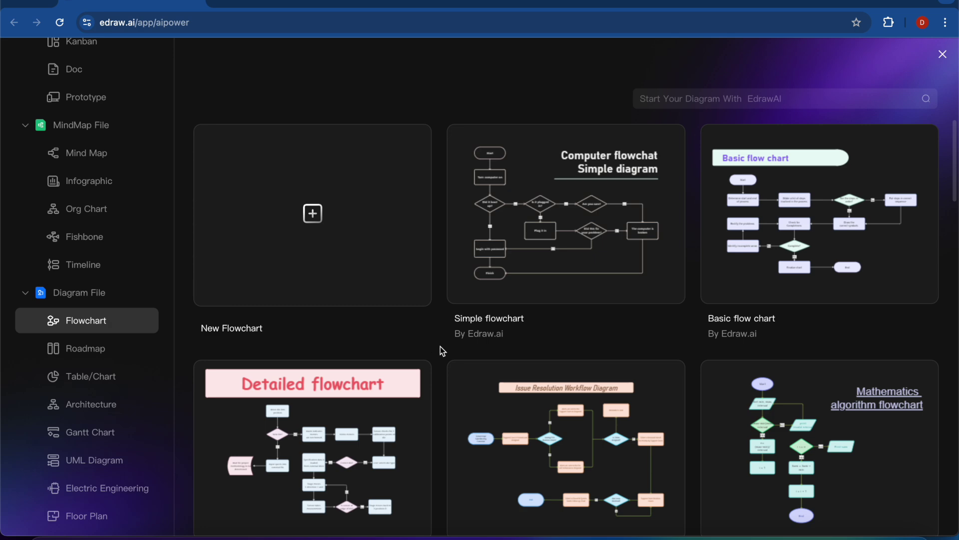
scroll(443, 353, down, 5)
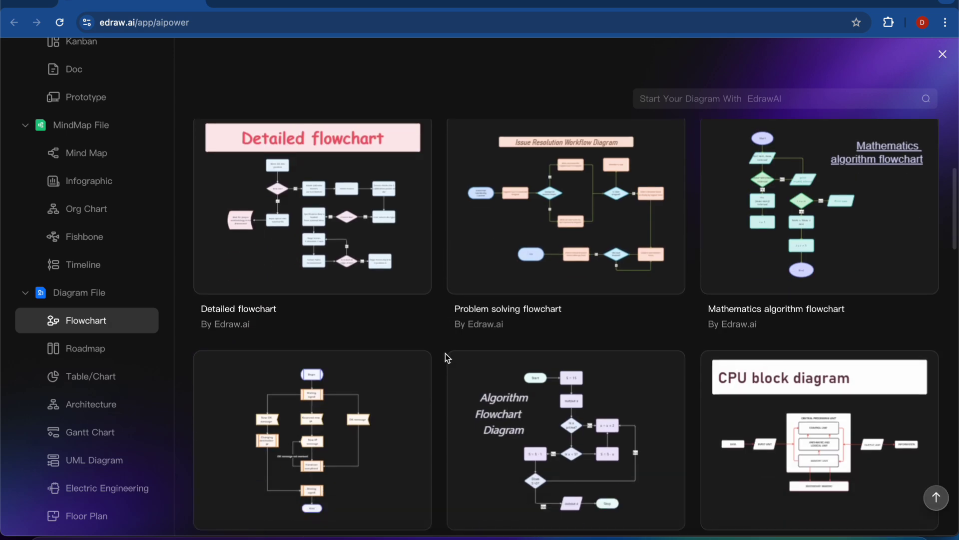
scroll(446, 353, up, 5)
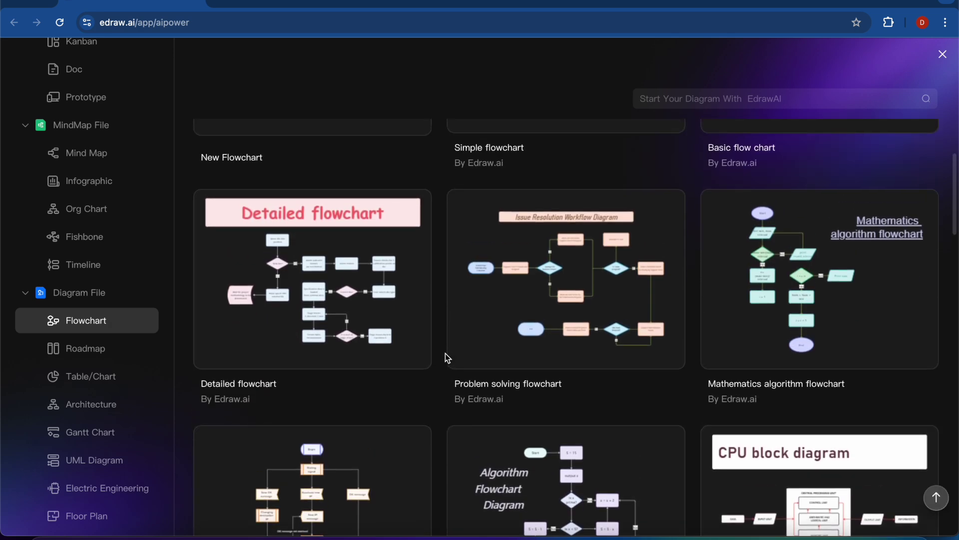
scroll(446, 353, down, 5)
scroll(428, 364, up, 5)
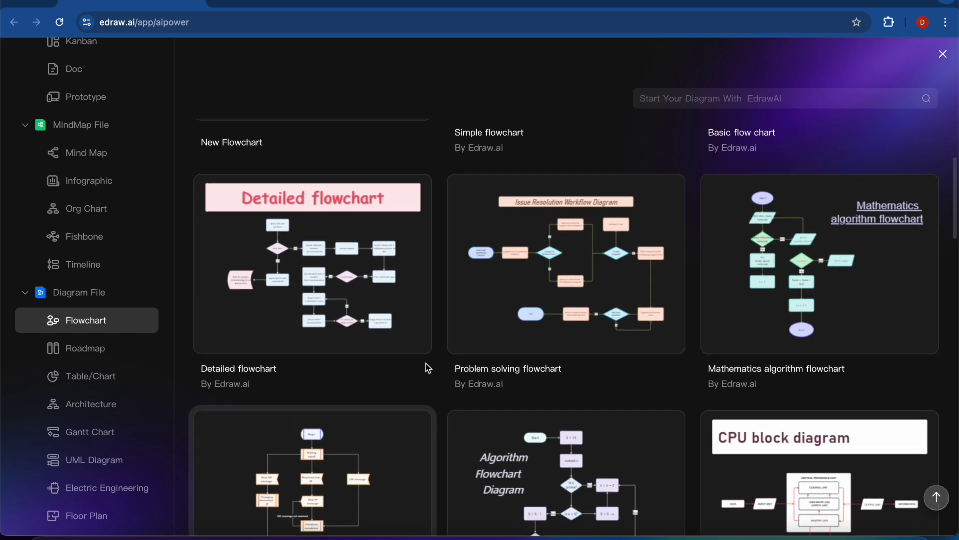
scroll(428, 369, down, 5)
- Create a new document from the Detailed flowchart template and wait while it loads
click(349, 260)
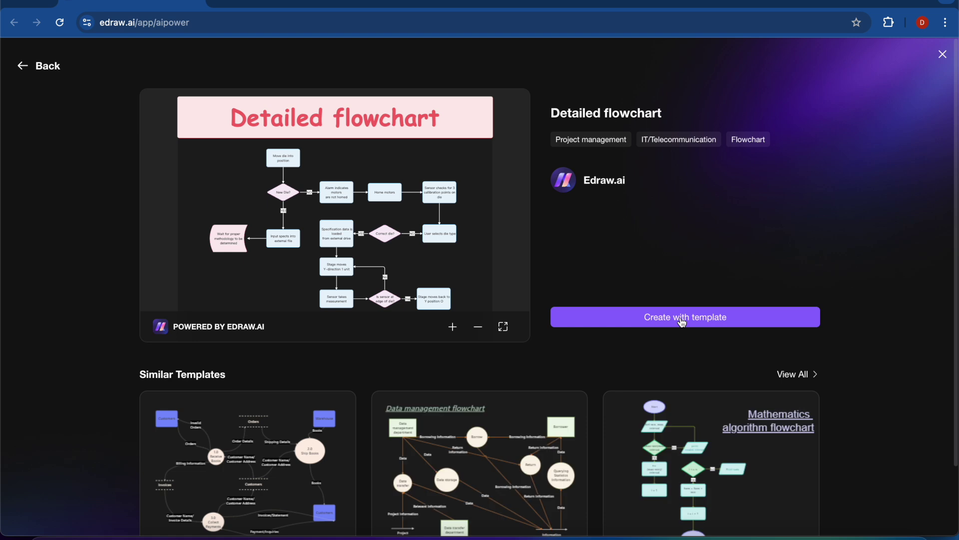
click(685, 320)
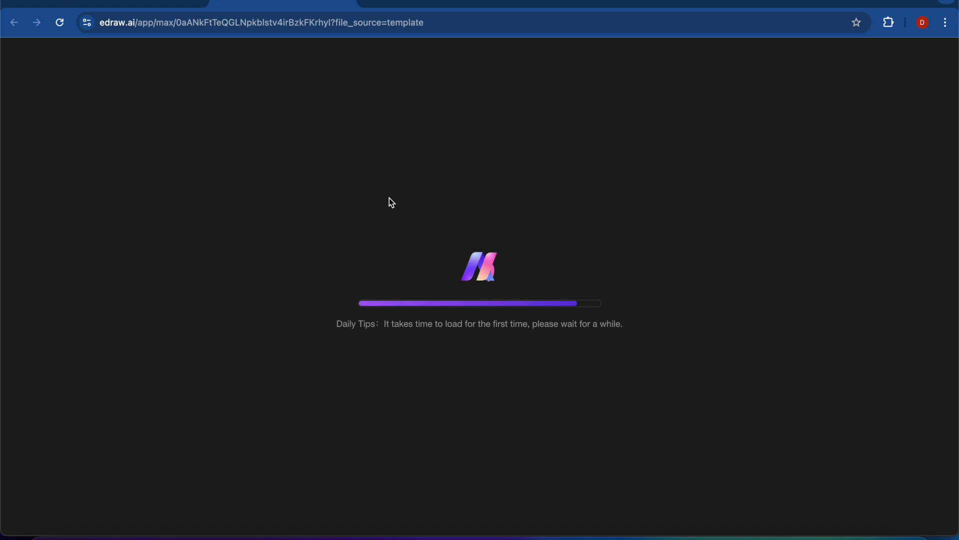
click(145, 4)
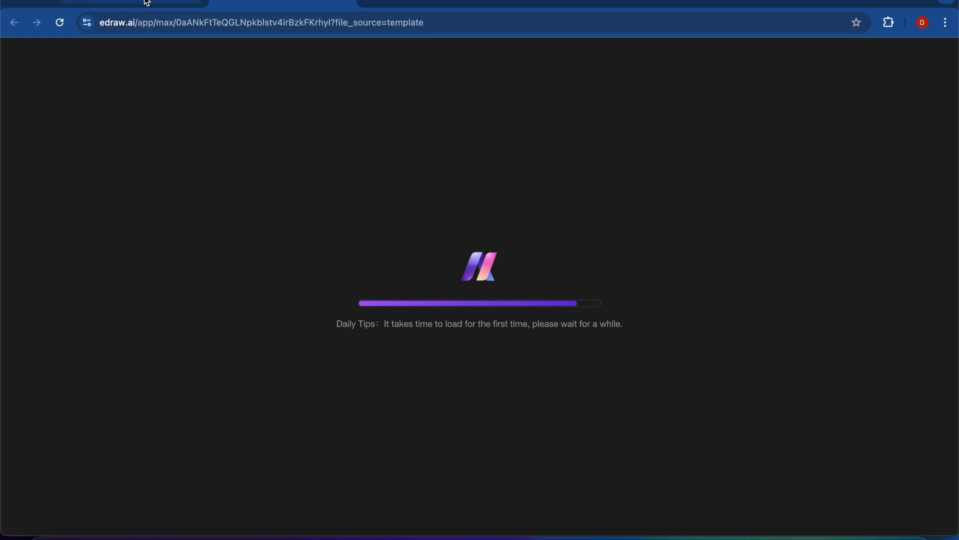
click(285, 2)
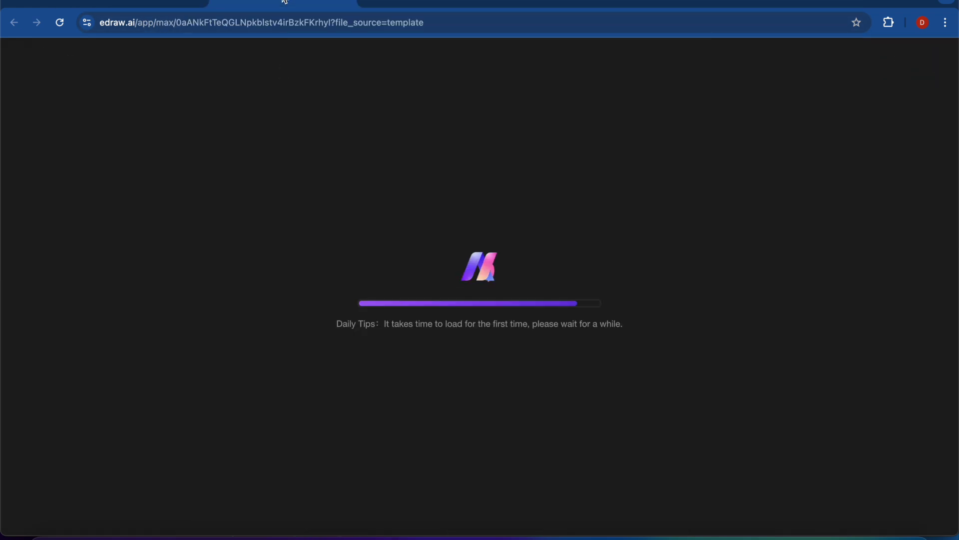
- From the home page's Quick Start, open the AI Flowchart generator
click(145, 4)
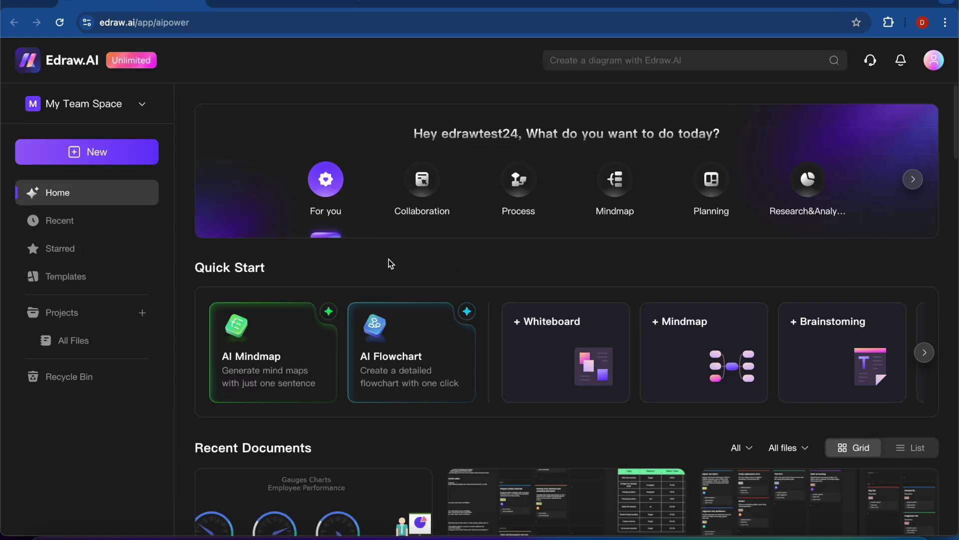
scroll(497, 421, down, 2)
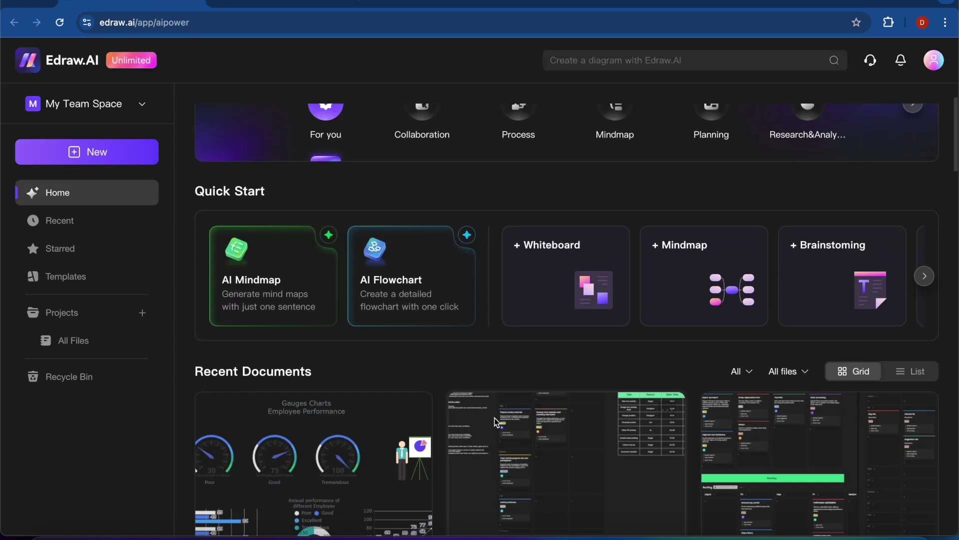
click(401, 298)
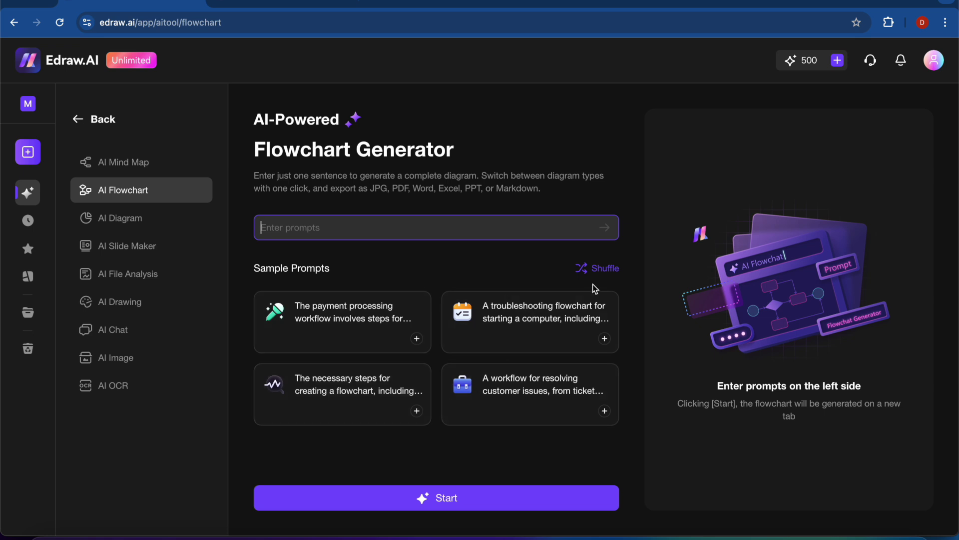
- Generate a flowchart from the 'steps for creating a flowchart' sample prompt and open it in the canvas
click(406, 370)
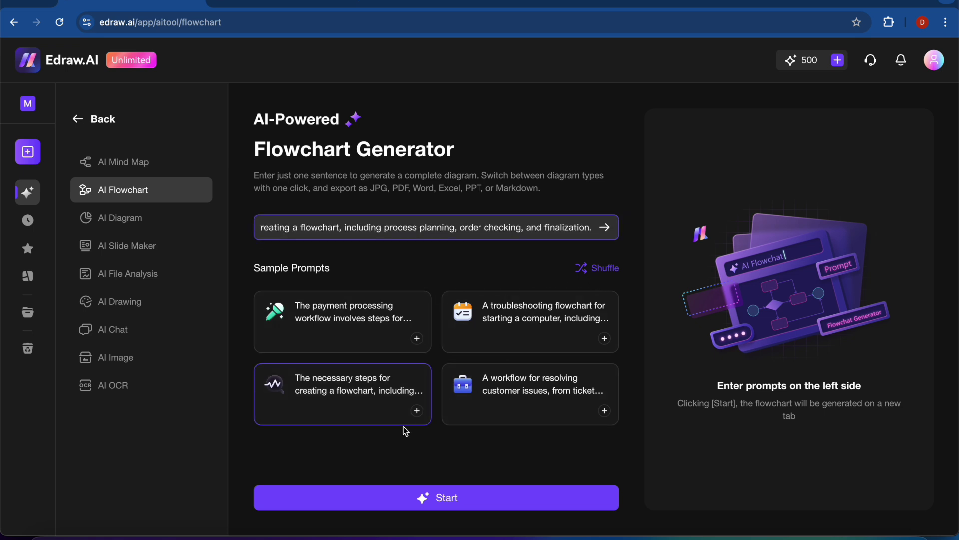
click(365, 410)
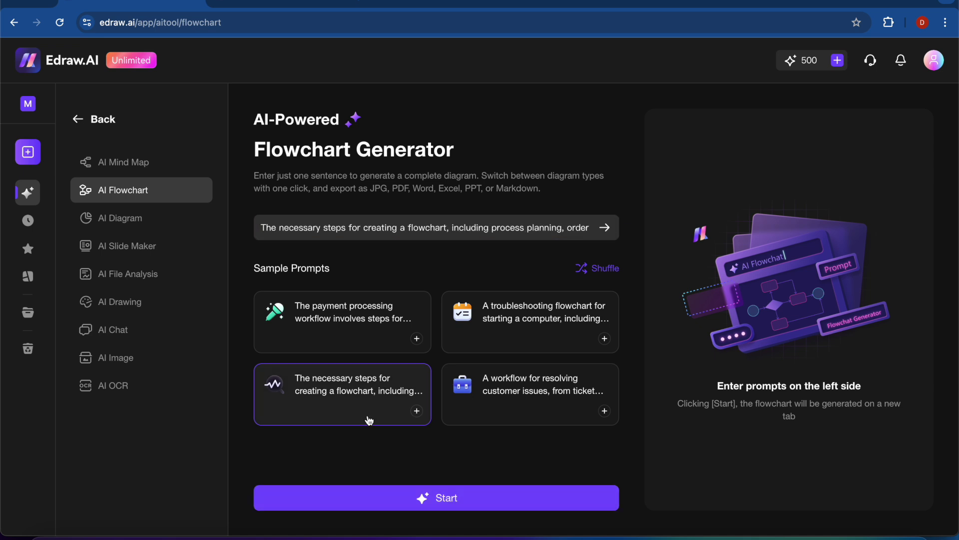
click(433, 497)
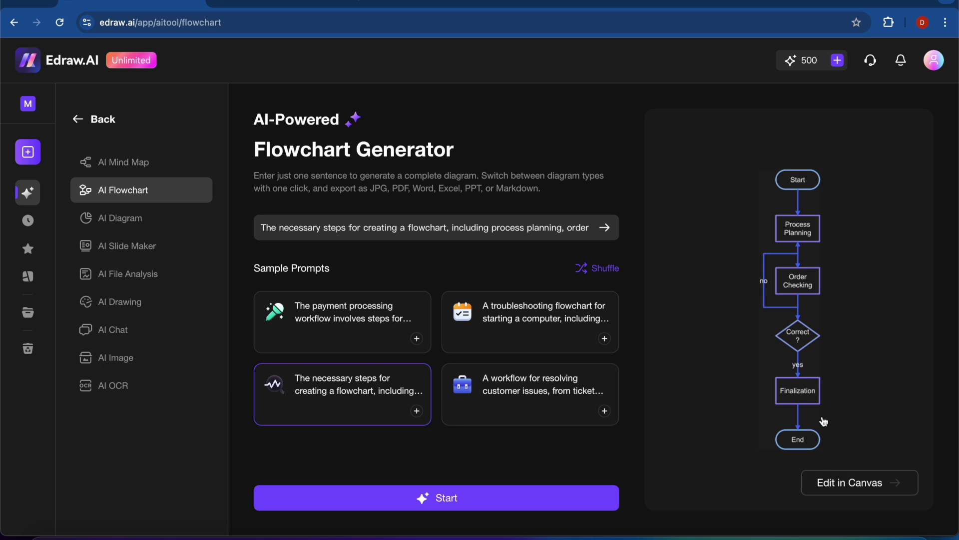
click(888, 487)
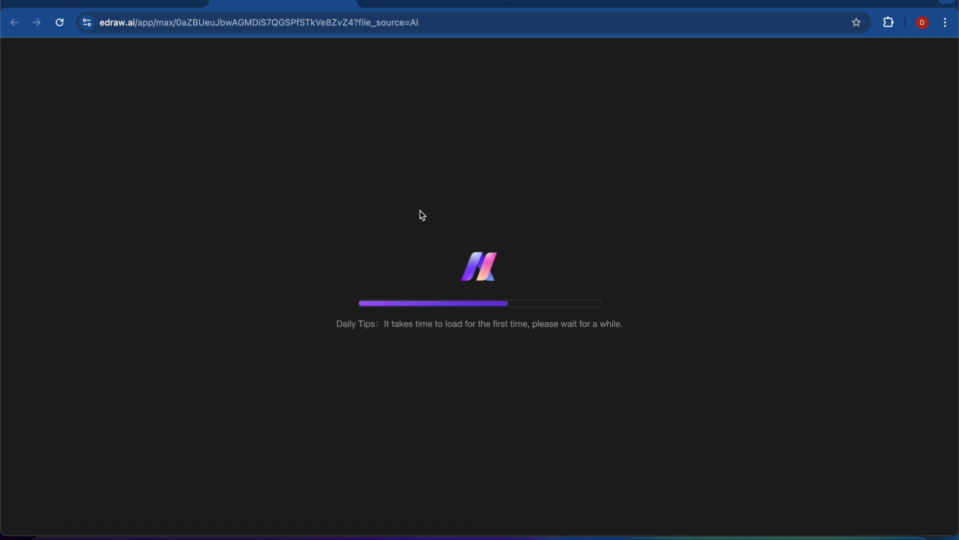
click(135, 4)
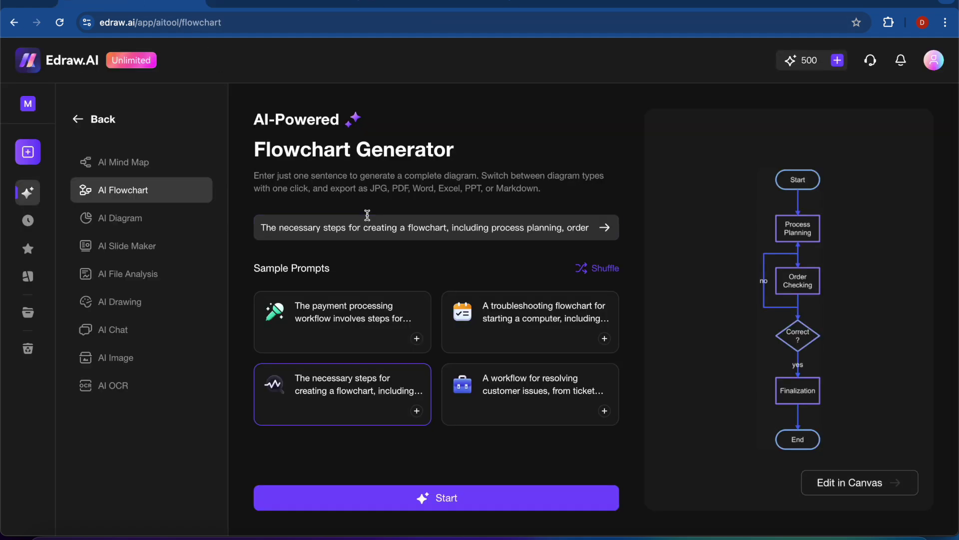
- In the AI Diagram generator, browse the diagram types and choose Pie Chart
click(154, 230)
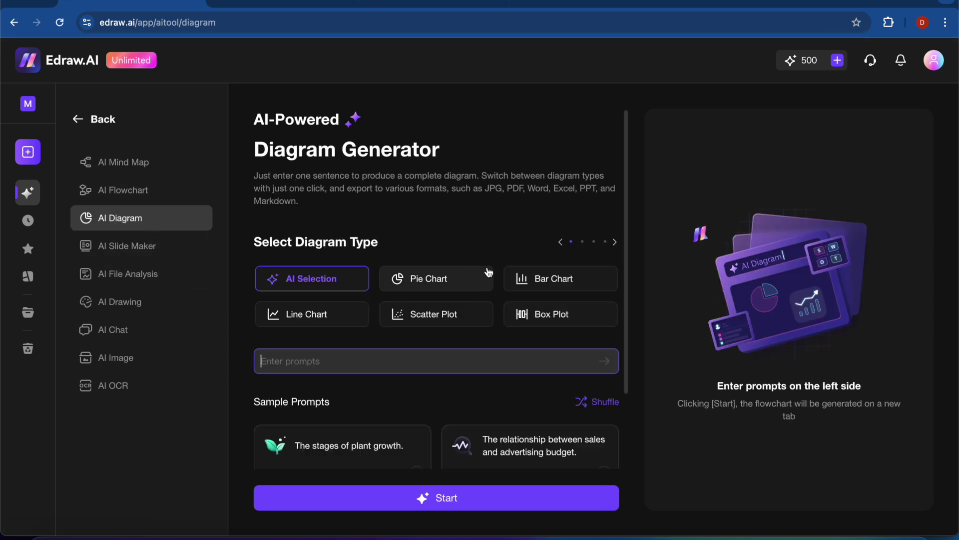
scroll(462, 220, down, 1)
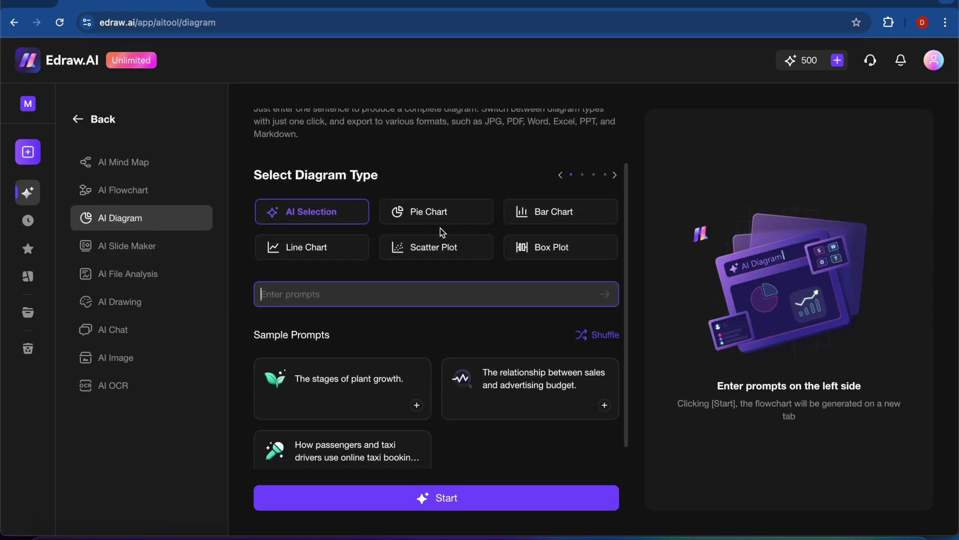
click(334, 247)
click(388, 253)
scroll(445, 251, up, 1)
scroll(633, 270, down, 1)
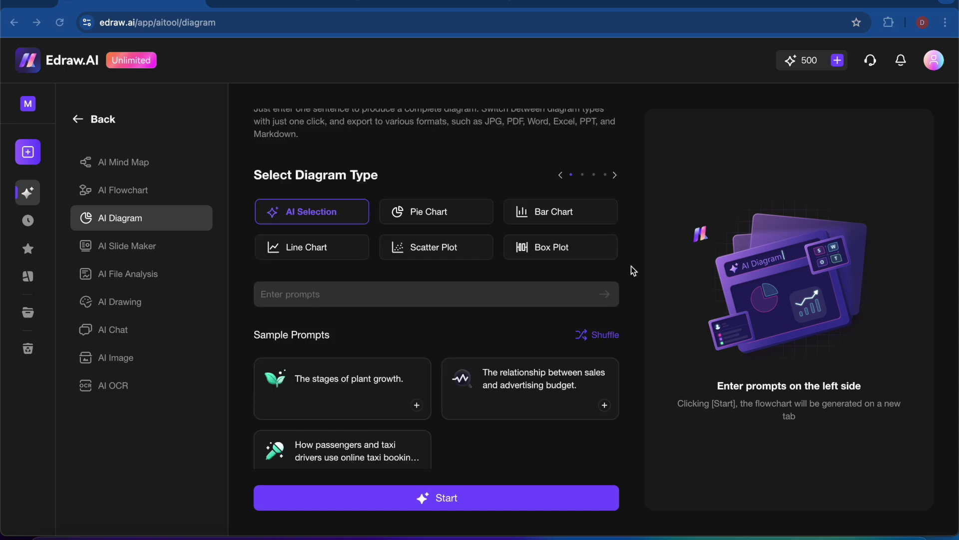
click(615, 176)
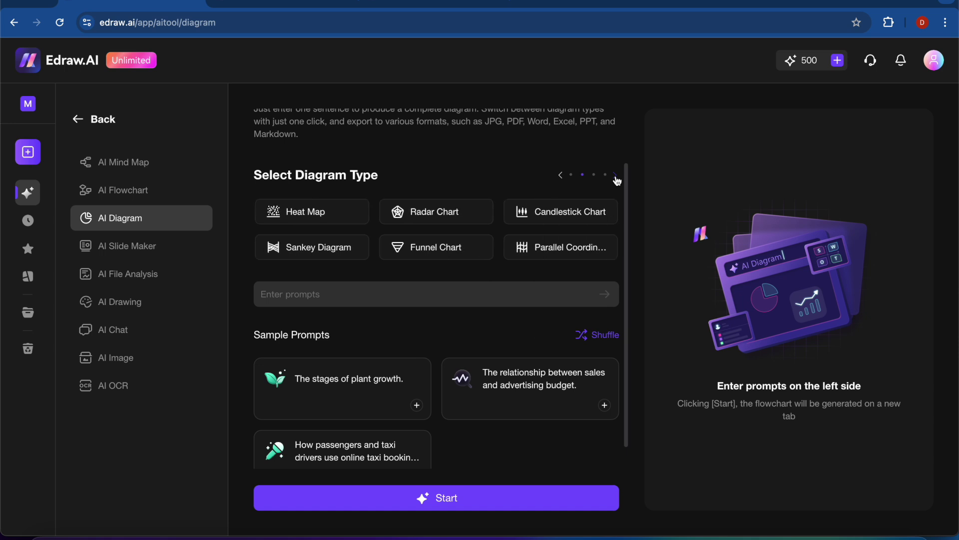
click(616, 177)
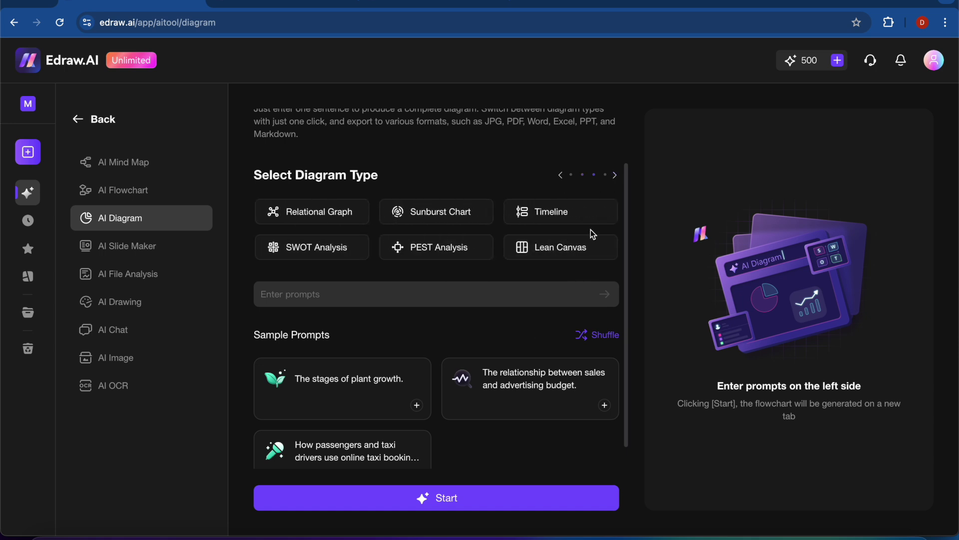
click(570, 174)
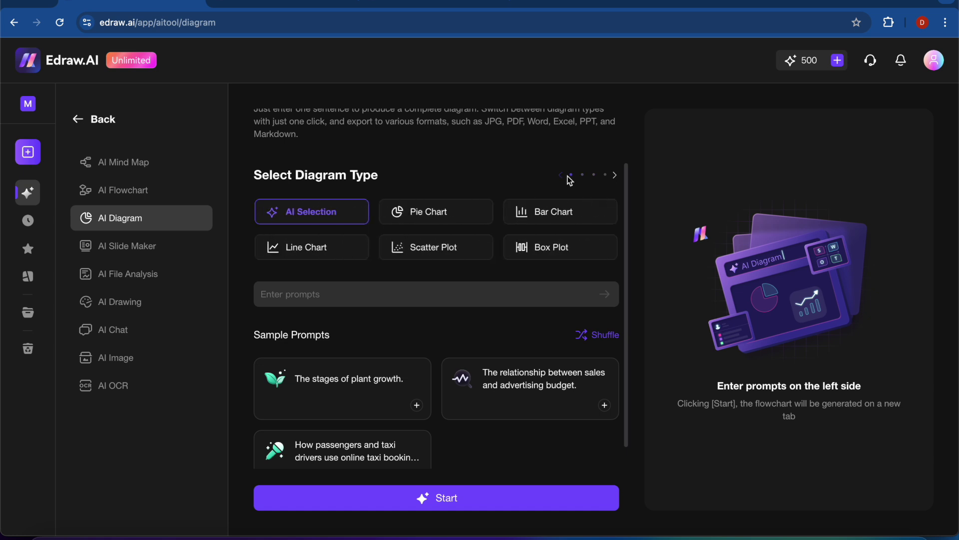
click(459, 221)
- Fill the prompt with the eight-data-types sample with distinct colour segments
scroll(508, 320, down, 1)
click(370, 278)
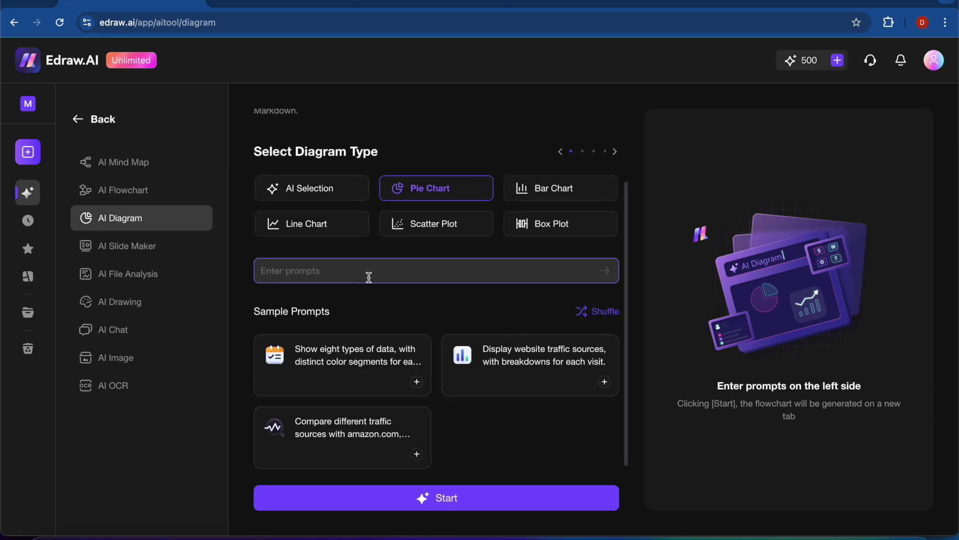
click(382, 313)
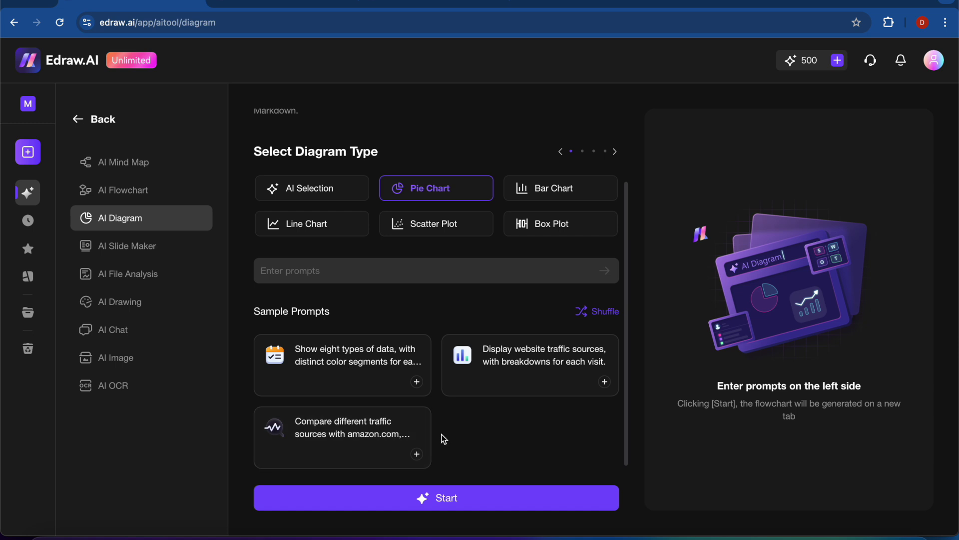
click(371, 357)
- Start the pie chart generation, review the order-process flowchart, then return to AI Diagram
click(460, 492)
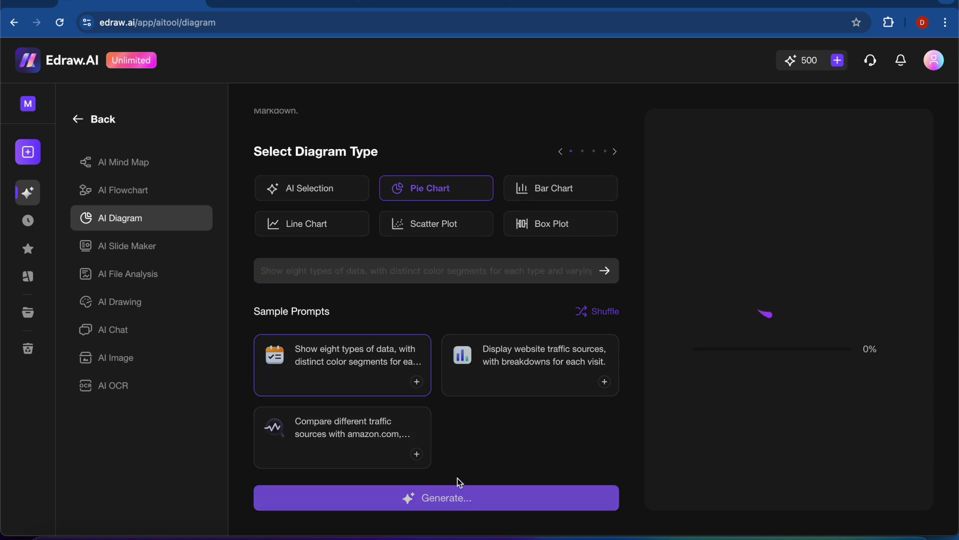
click(308, 8)
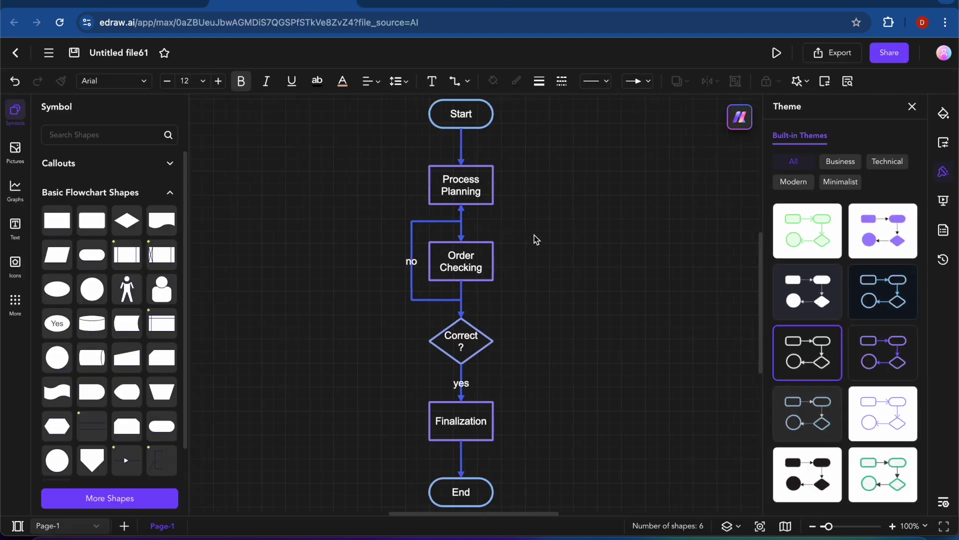
scroll(530, 243, down, 7)
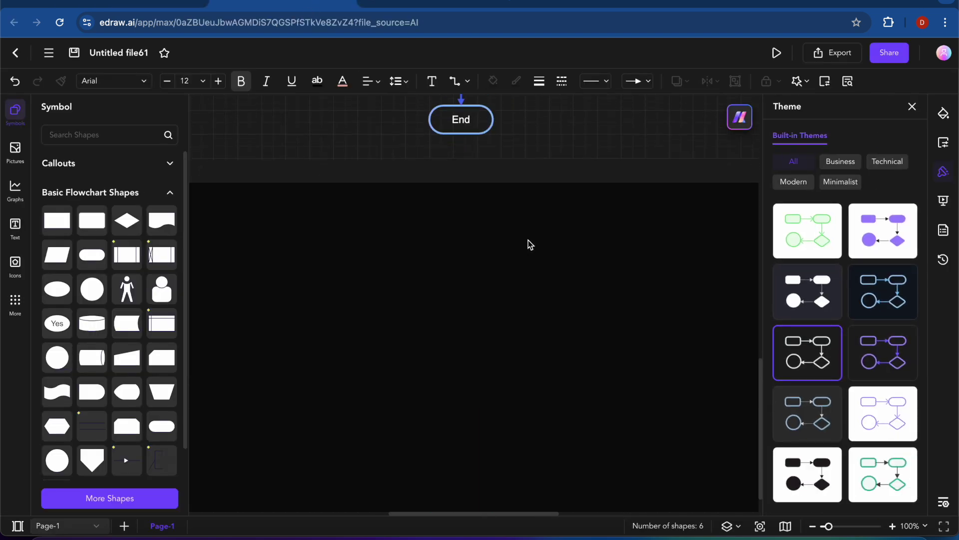
scroll(529, 240, up, 6)
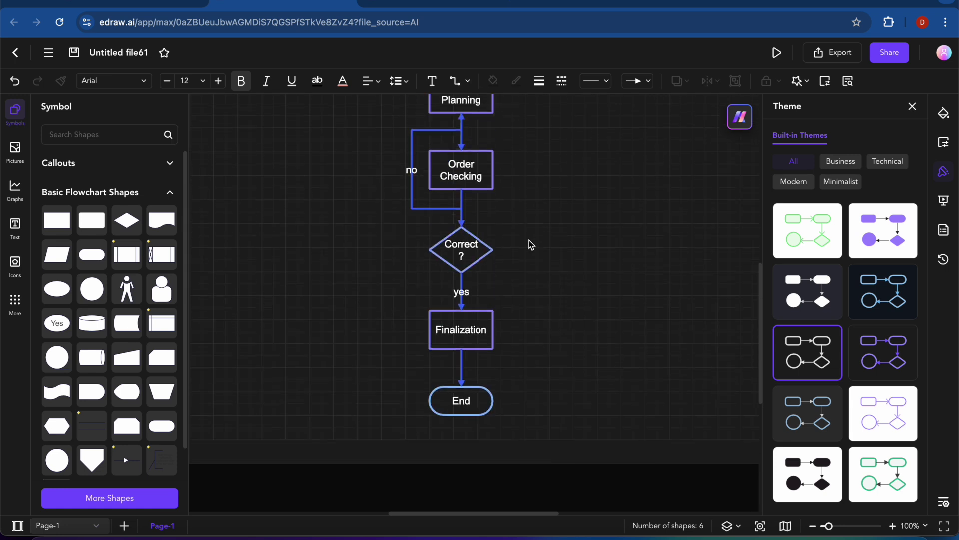
scroll(529, 241, up, 1)
scroll(529, 240, up, 1)
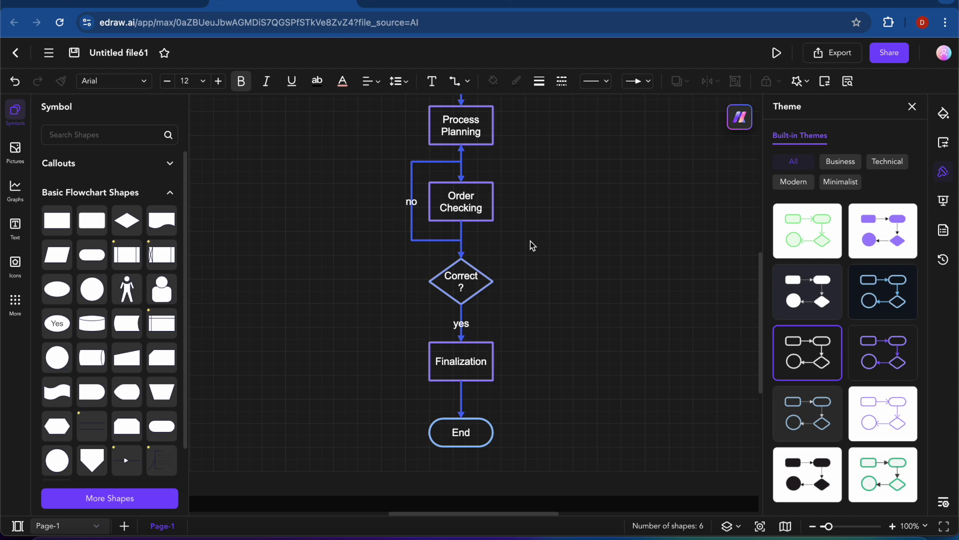
scroll(523, 180, up, 4)
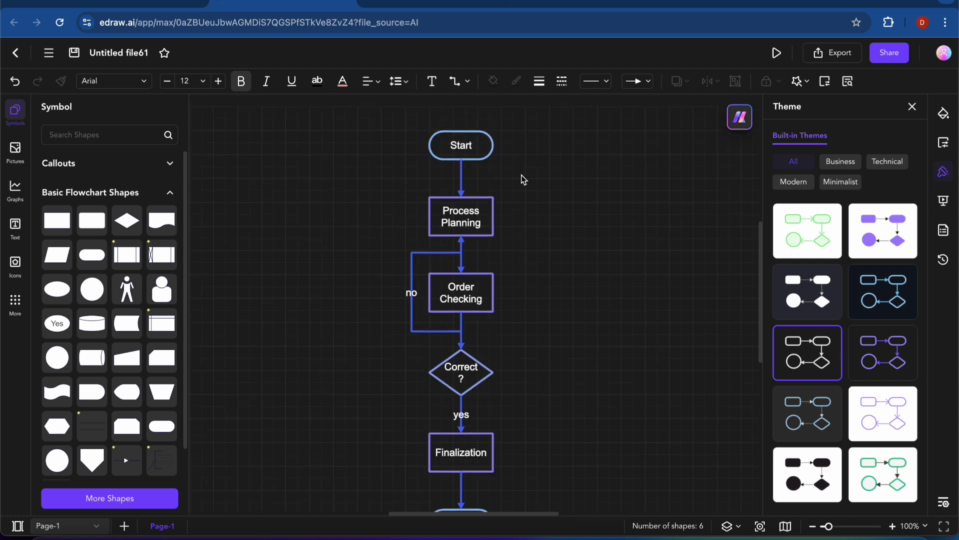
click(170, 7)
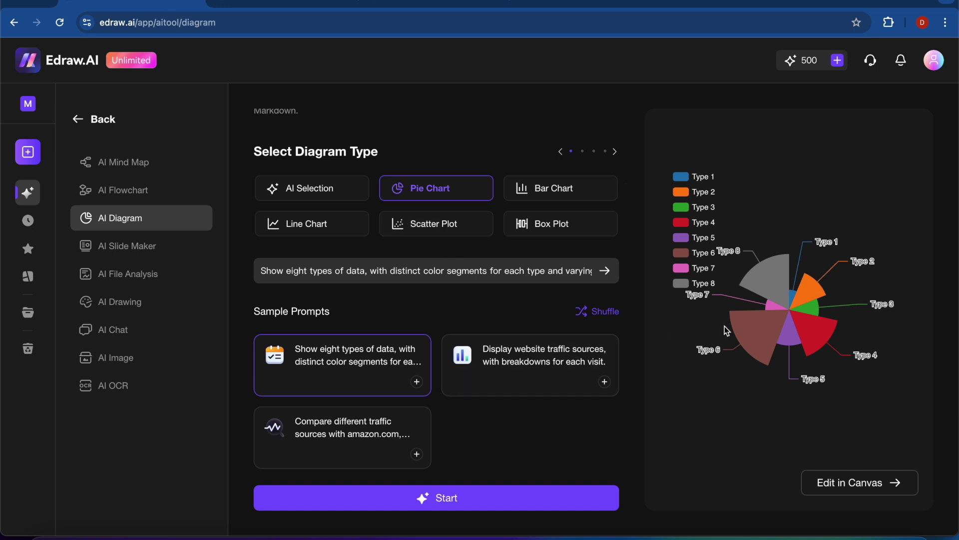
- Open the generated pie chart in the canvas editor, then return to the AI Diagram page
mouse_move(765, 314)
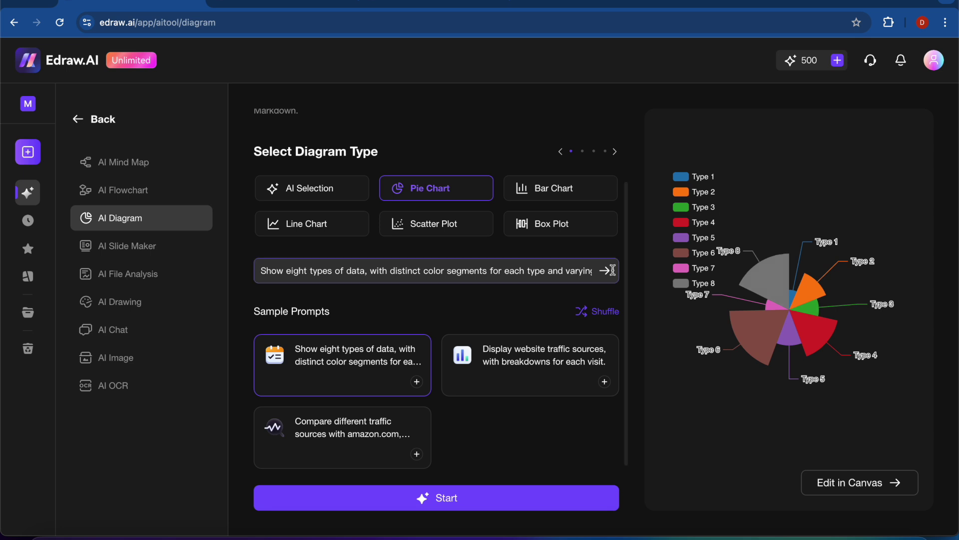
click(884, 484)
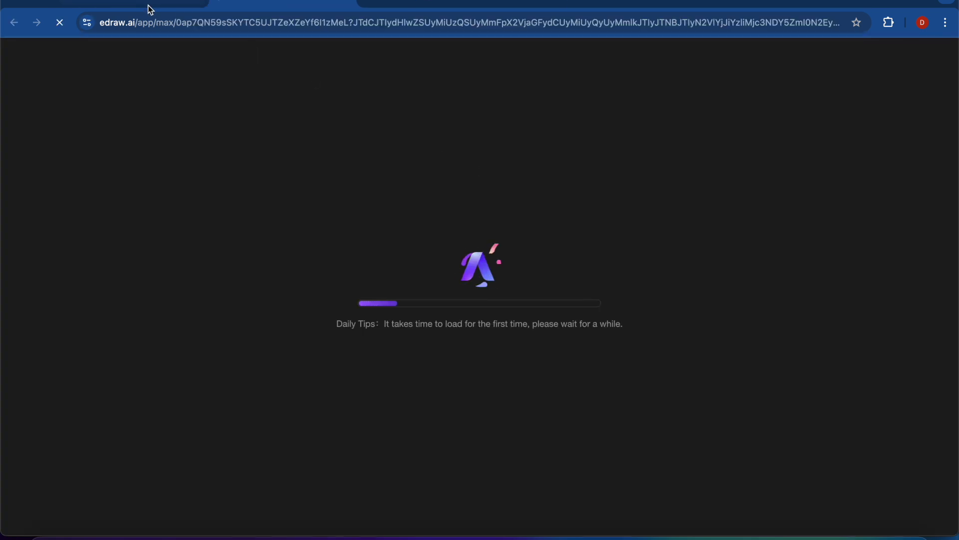
click(142, 4)
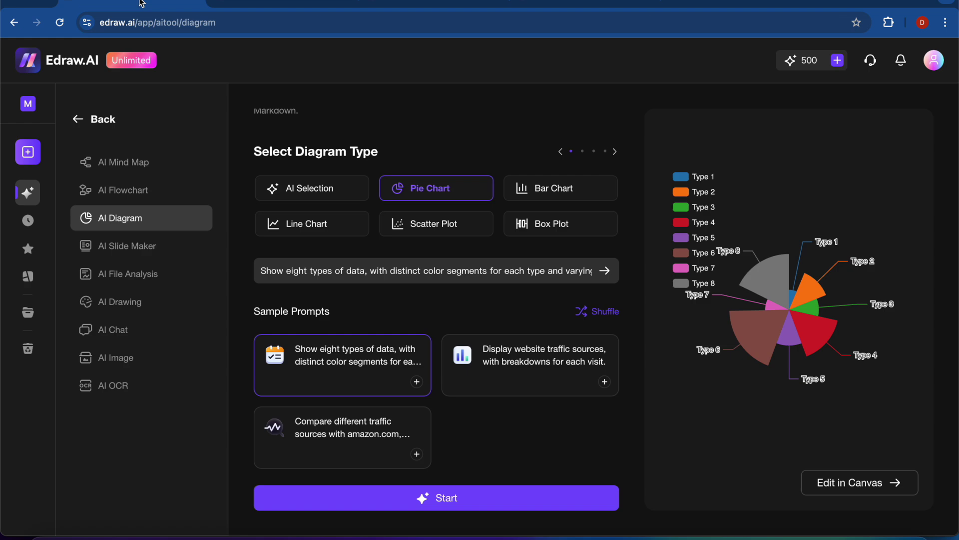
- Choose Timeline as the diagram type and fill in the 2021 strategic planning sample prompt
click(611, 157)
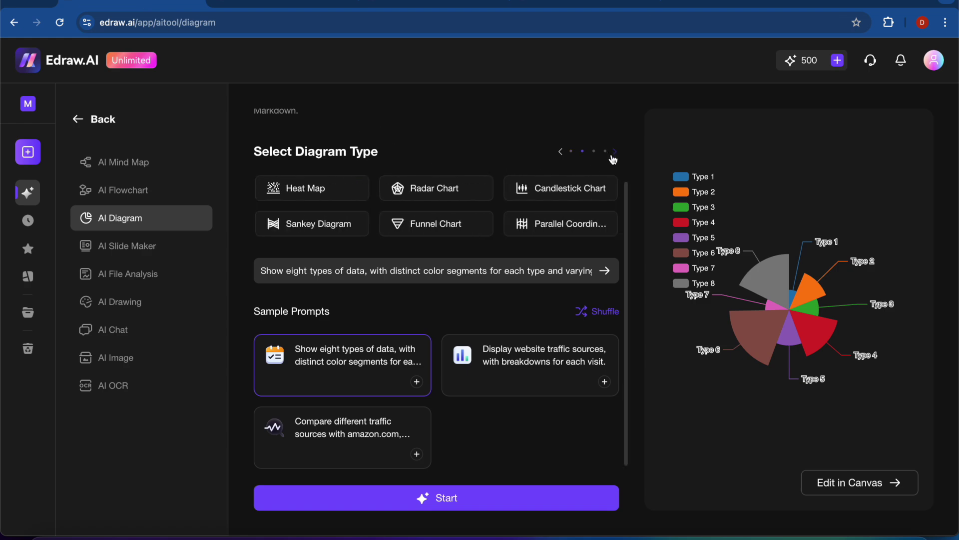
click(617, 156)
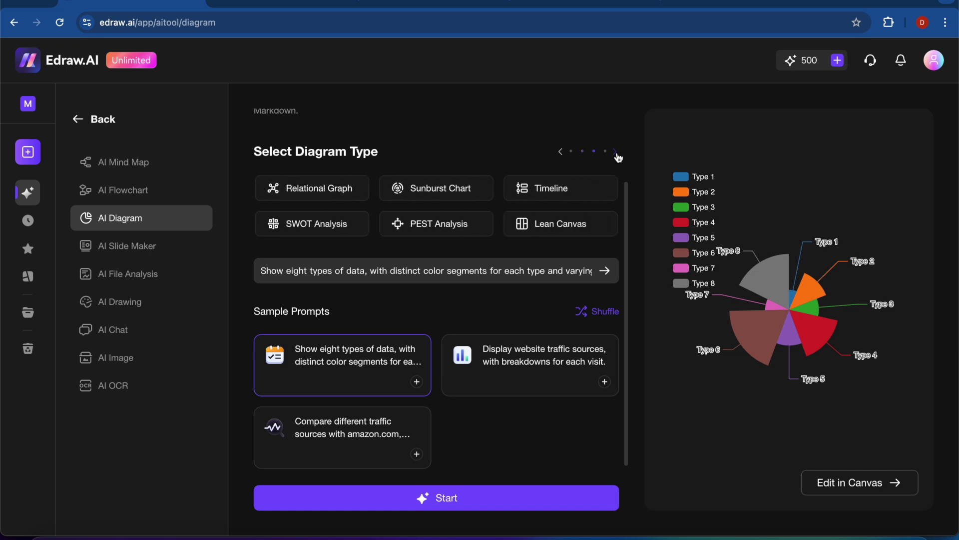
click(588, 193)
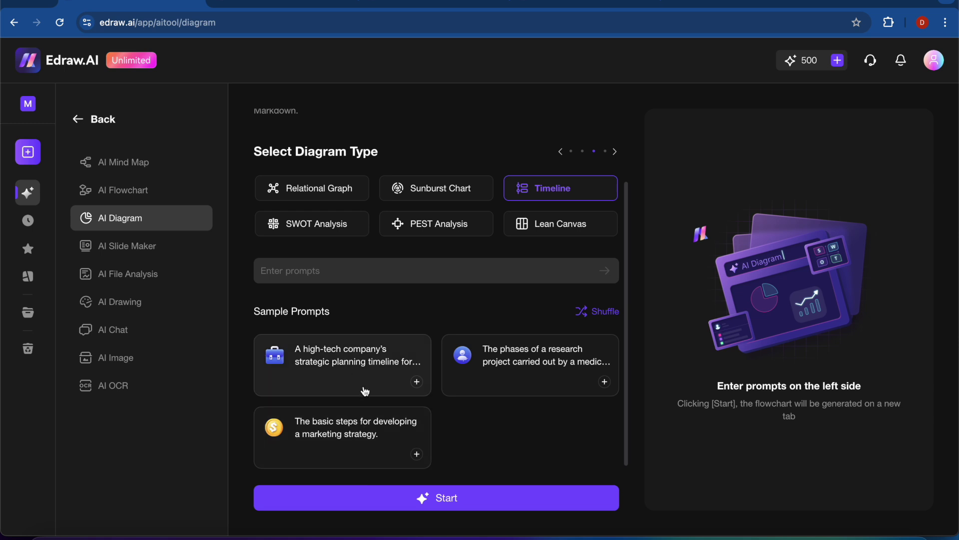
click(364, 388)
- Generate the high-tech 2021 strategic planning timeline and open it in the canvas as 'Untitled file63'
click(506, 494)
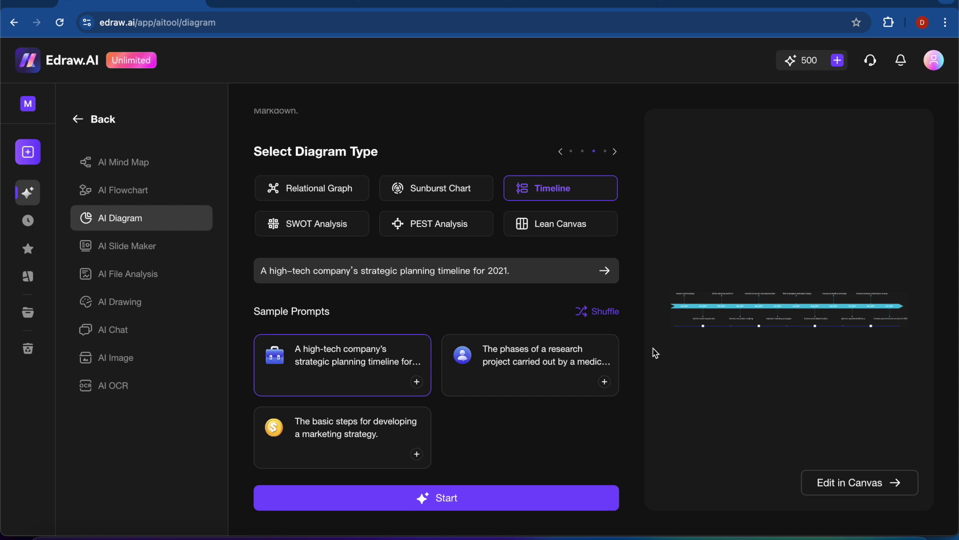
click(850, 479)
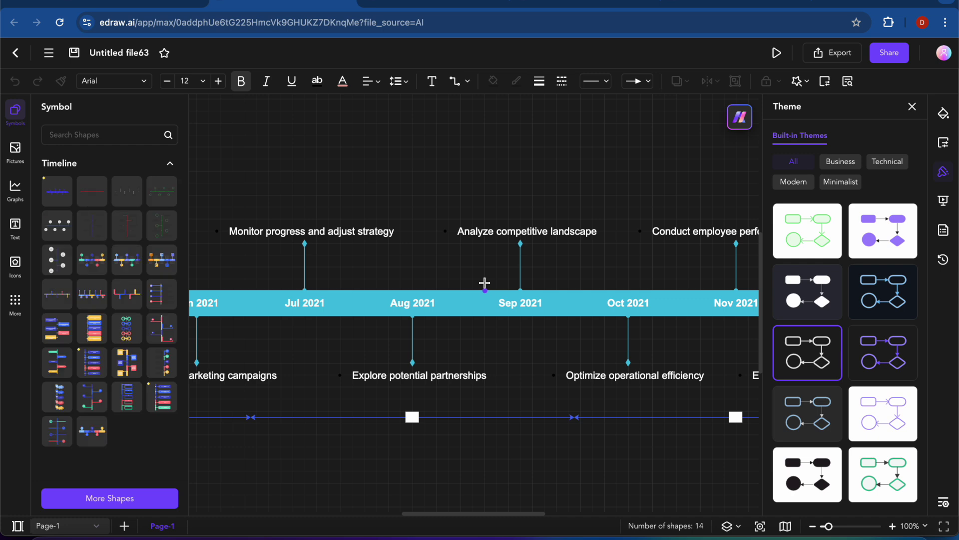
- Zoom in and out over the Jan–Dec 2021 timeline, then switch back to the AI Diagram page
scroll(481, 281, up, 3)
scroll(481, 282, down, 8)
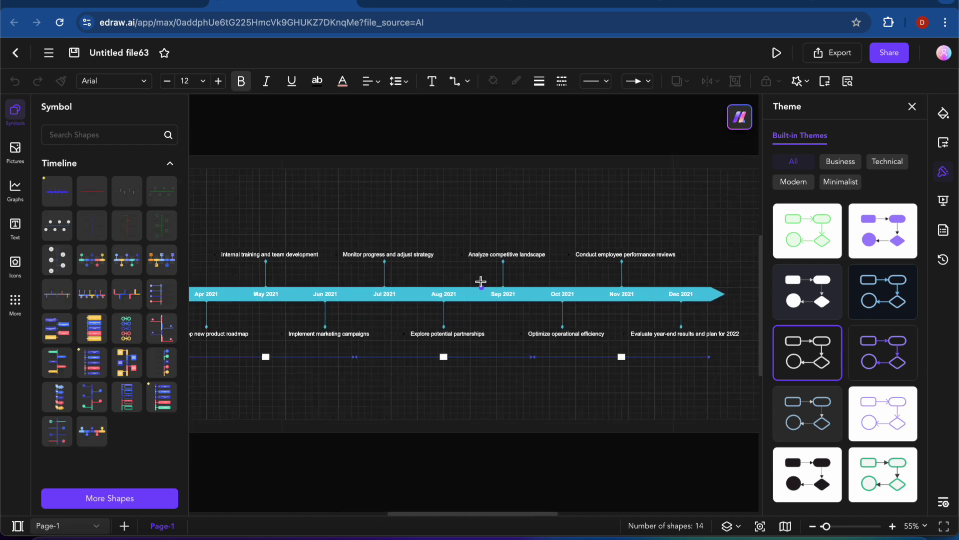
scroll(480, 281, down, 3)
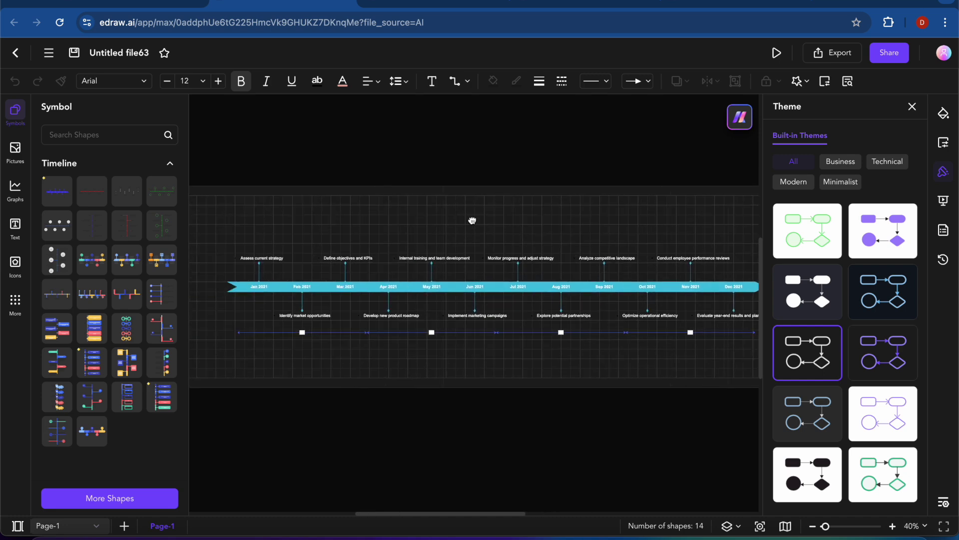
scroll(419, 276, up, 1)
scroll(419, 277, up, 5)
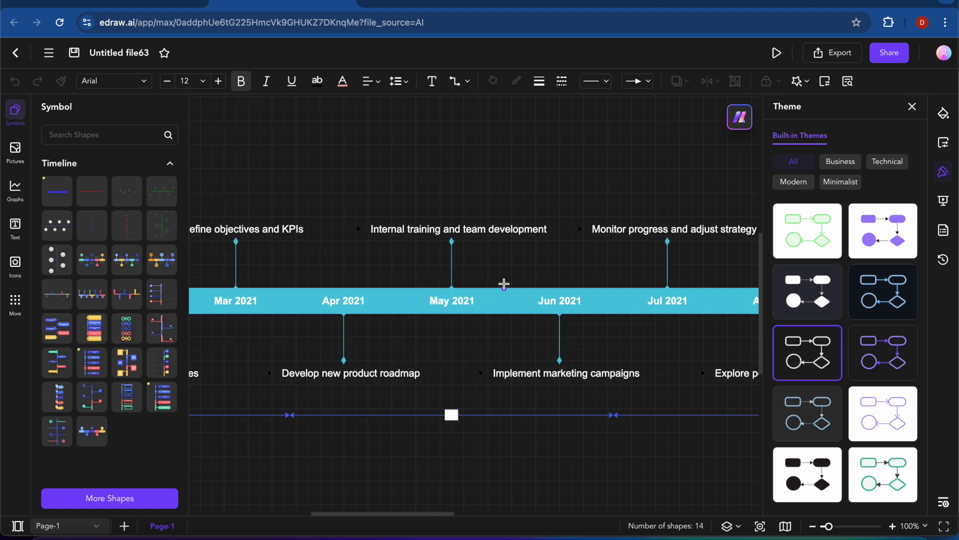
scroll(510, 279, down, 3)
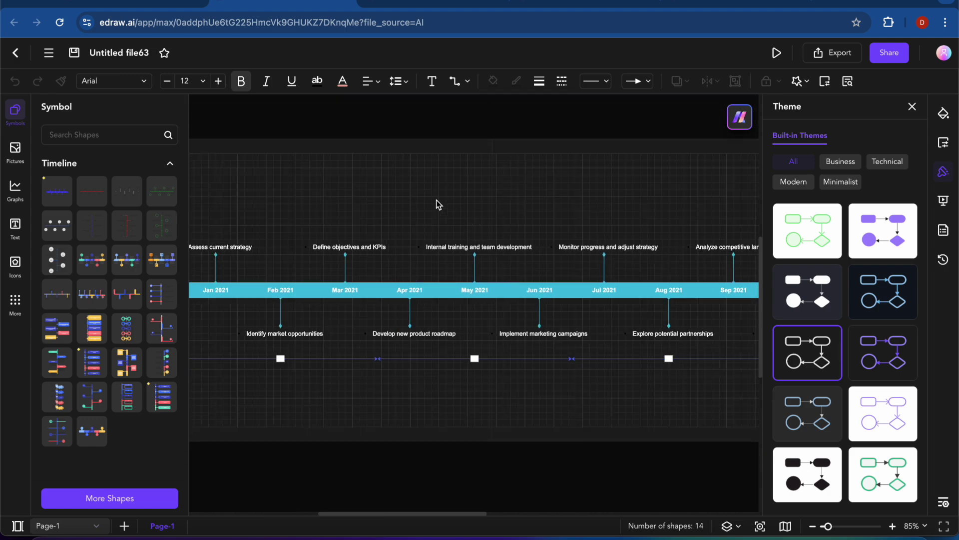
click(129, 5)
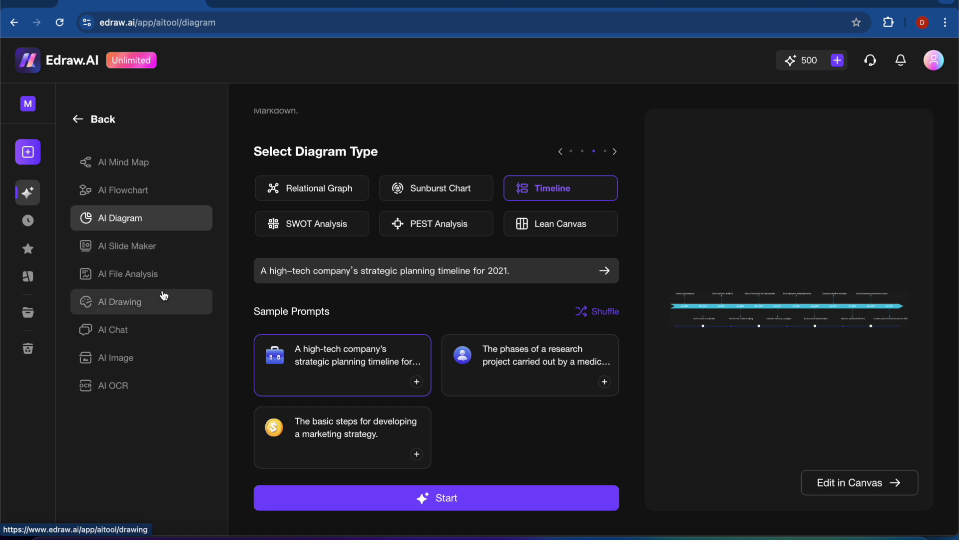
- View the AI Image Smart Cutout background-removal tool, then return to the workspace home page
click(161, 358)
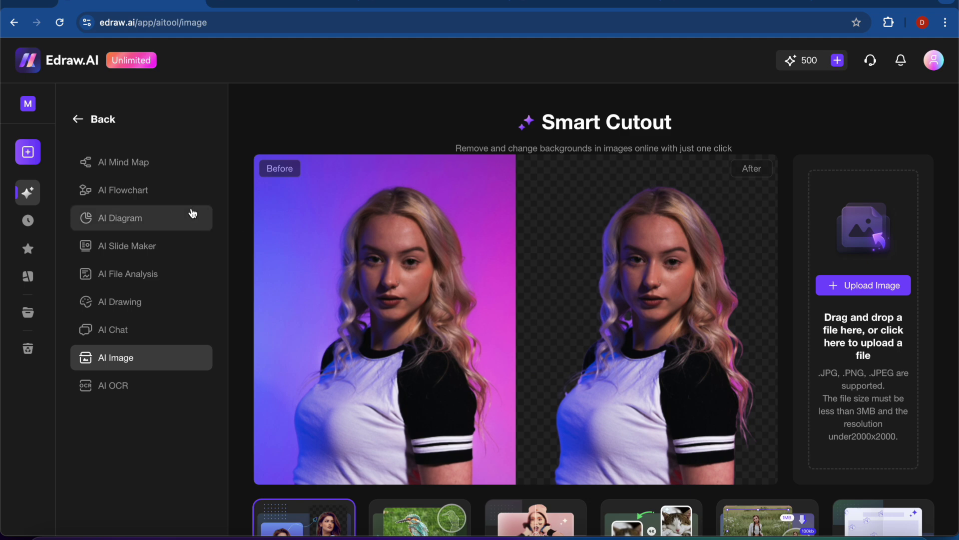
click(81, 65)
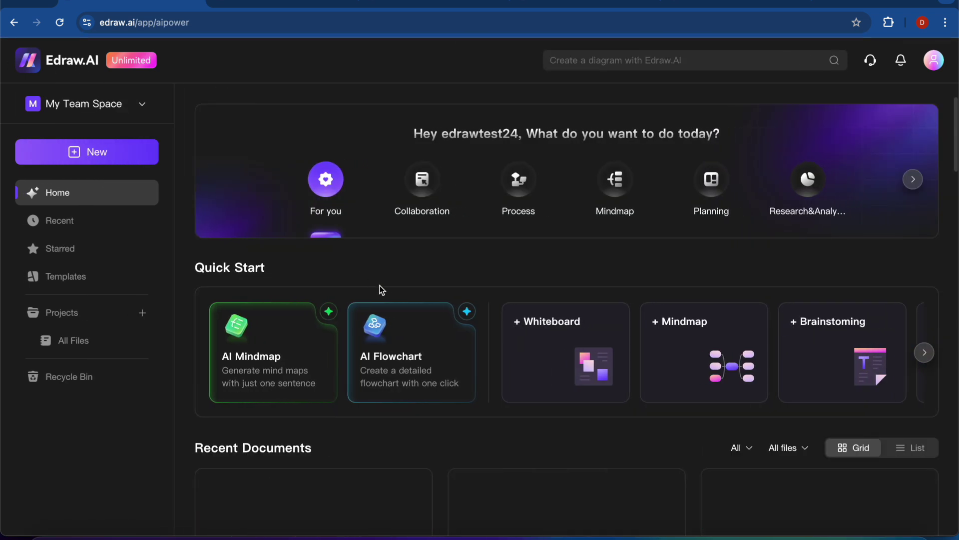